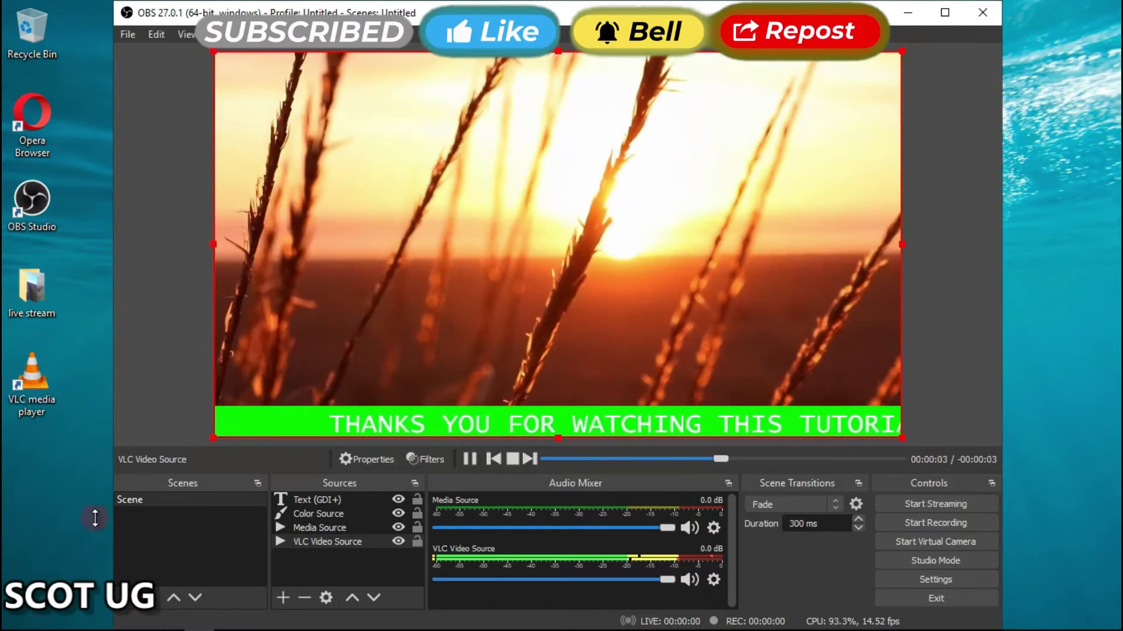
Delete the old ticker Text (GDI+) source and confirm the removal
click(340, 499)
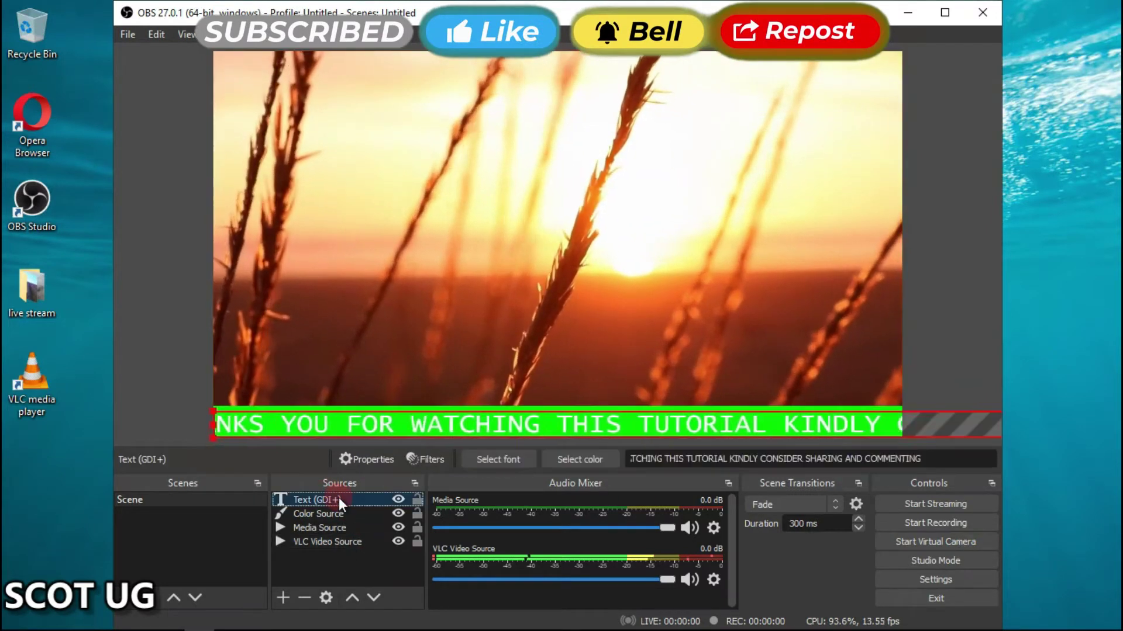
right_click(339, 498)
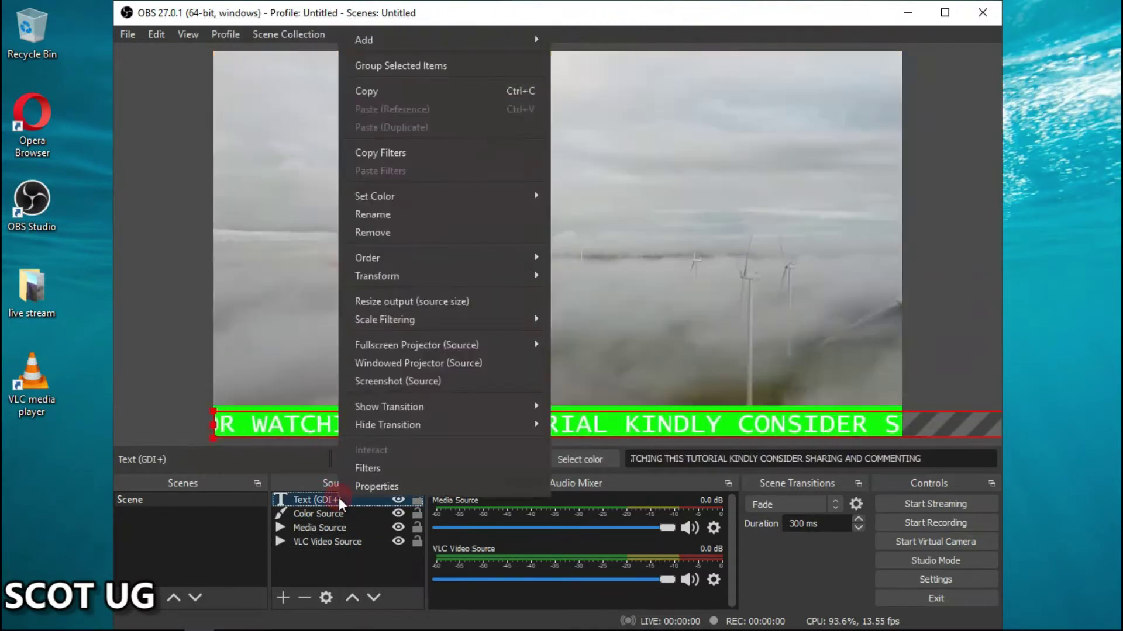
key(Escape)
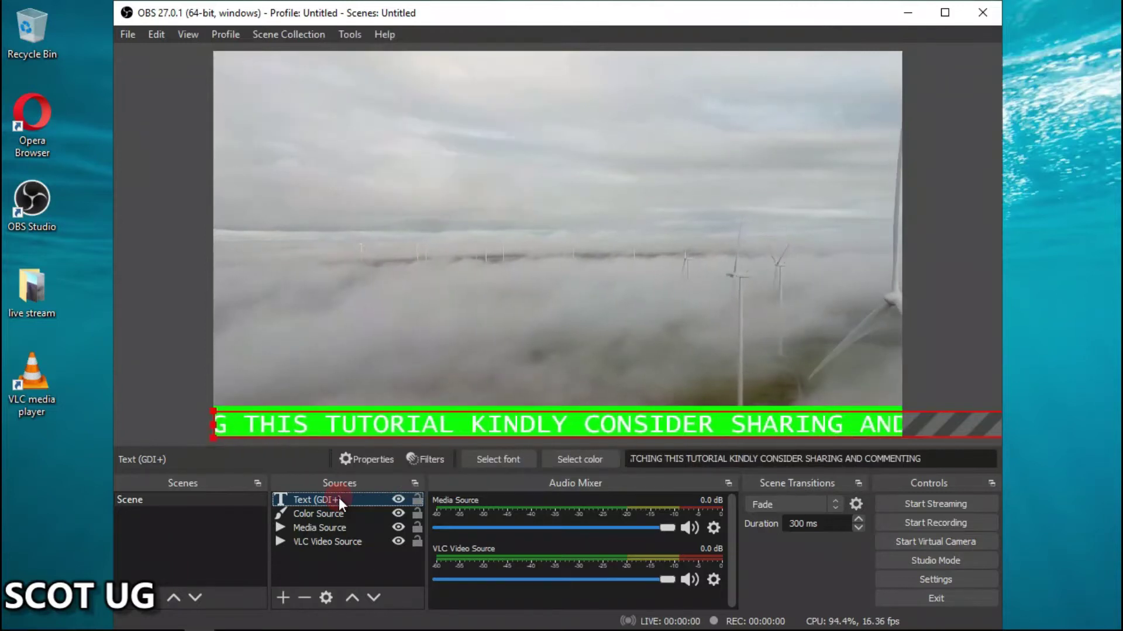
key(Delete)
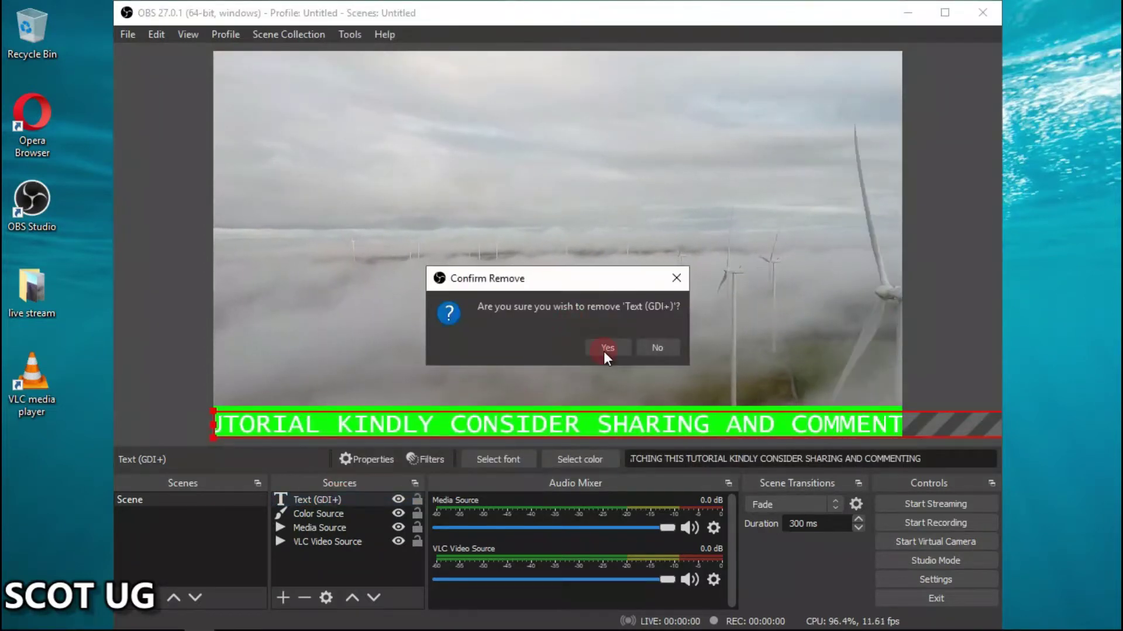
click(607, 348)
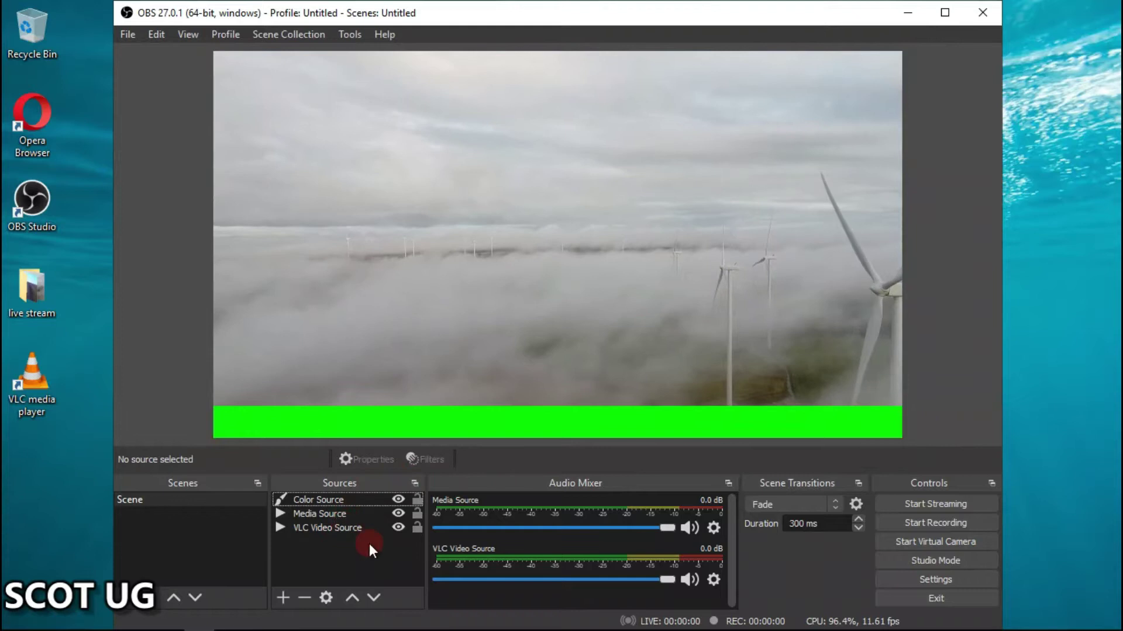
Select the VLC Video Source, pause its playback, and select the source below it
click(362, 526)
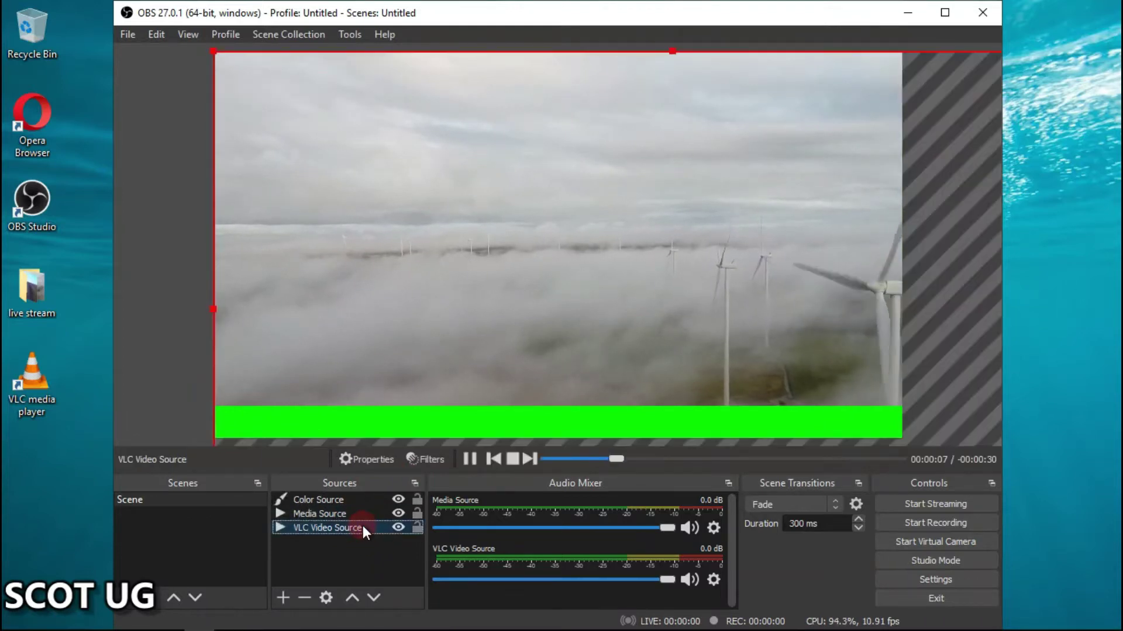
click(474, 458)
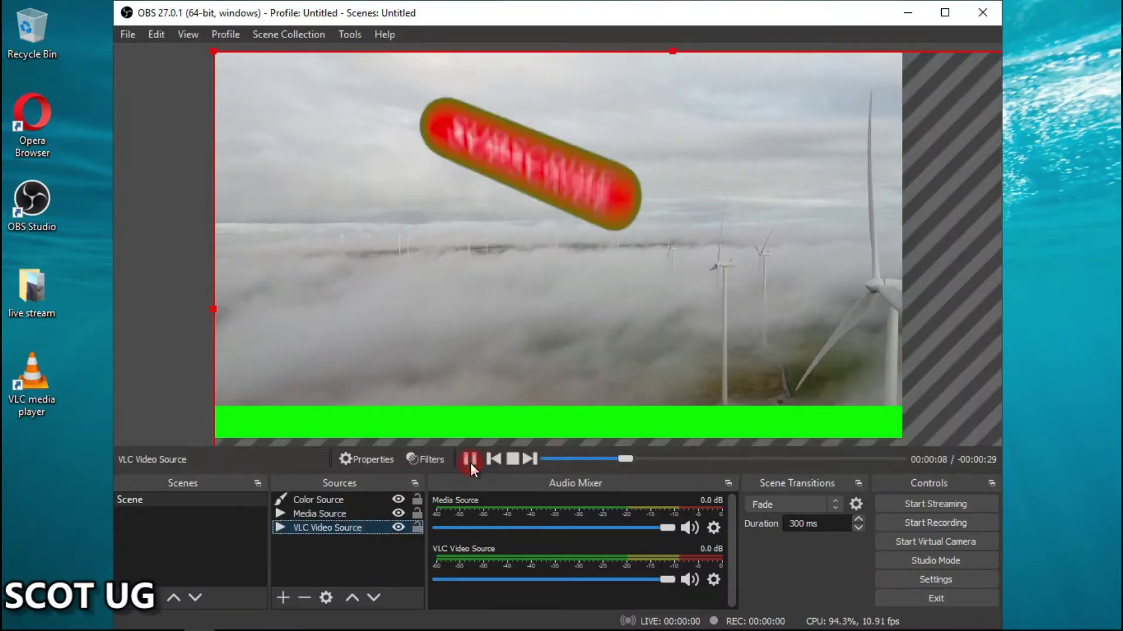
click(340, 528)
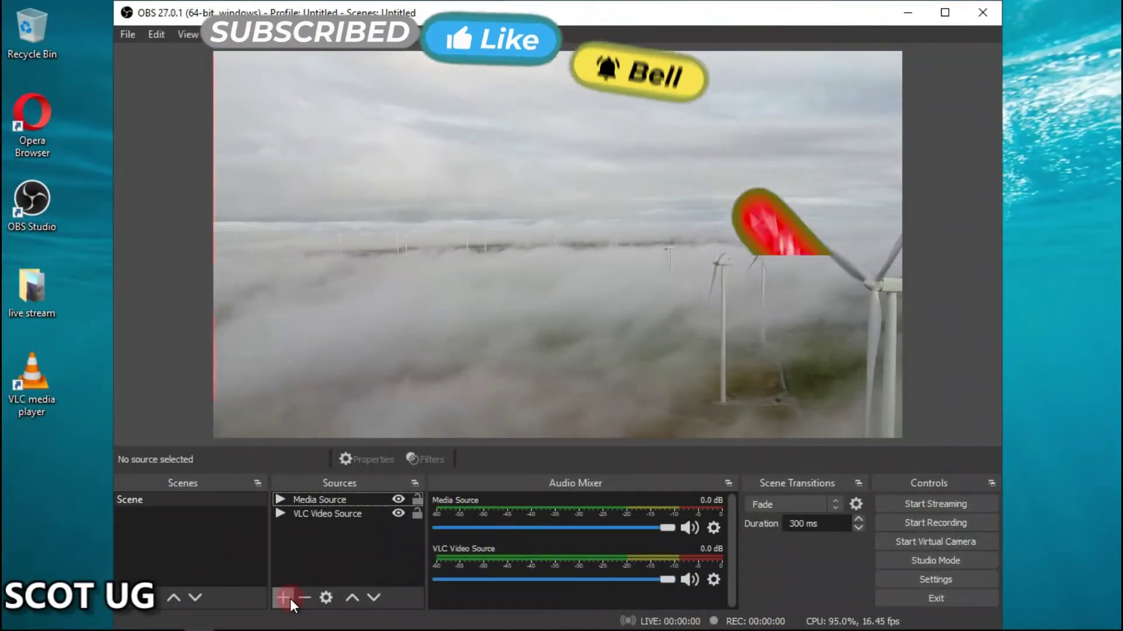
Create a new Text (GDI+) source in the scene
click(290, 599)
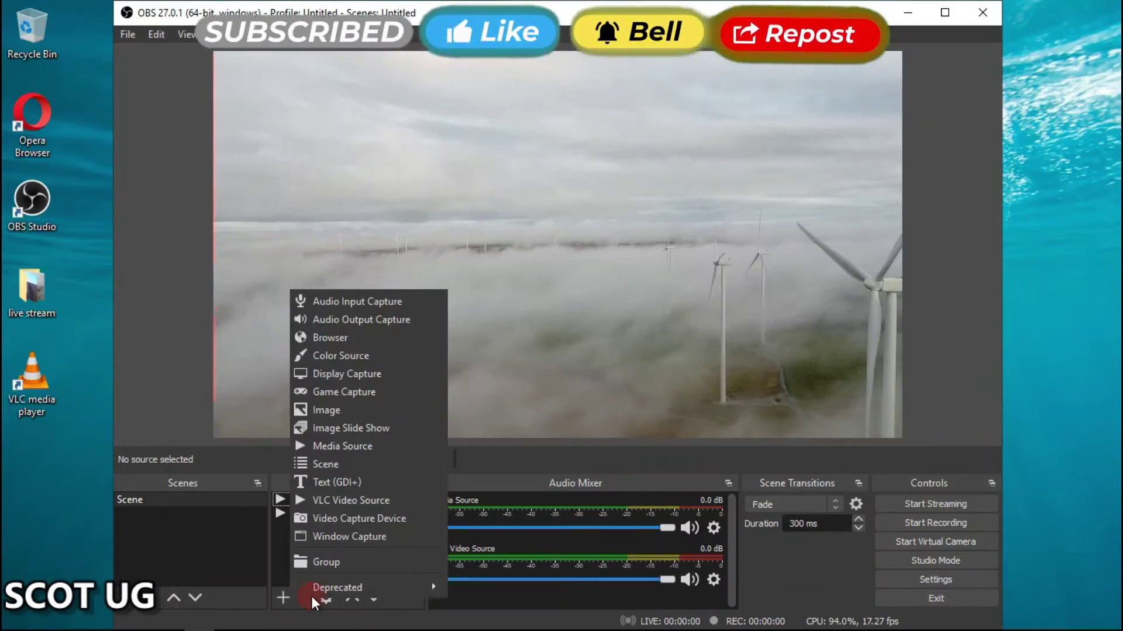
click(359, 481)
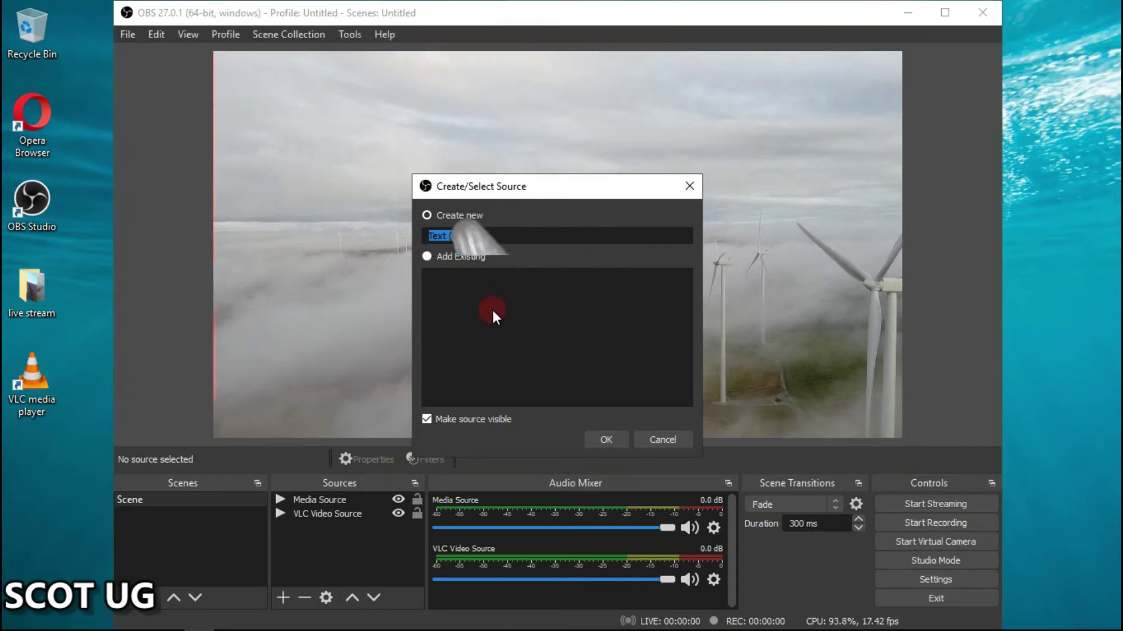
click(608, 443)
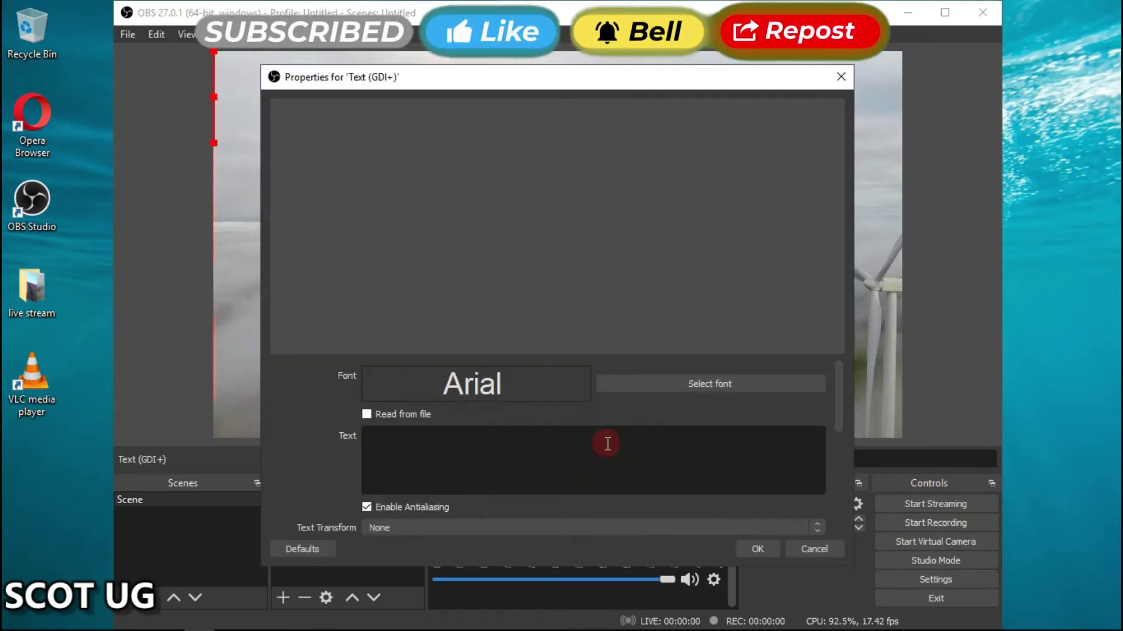
Enter the message 'thanks for watching this video kindly consider sharing and commenting onto this video', fixing typos
click(541, 449)
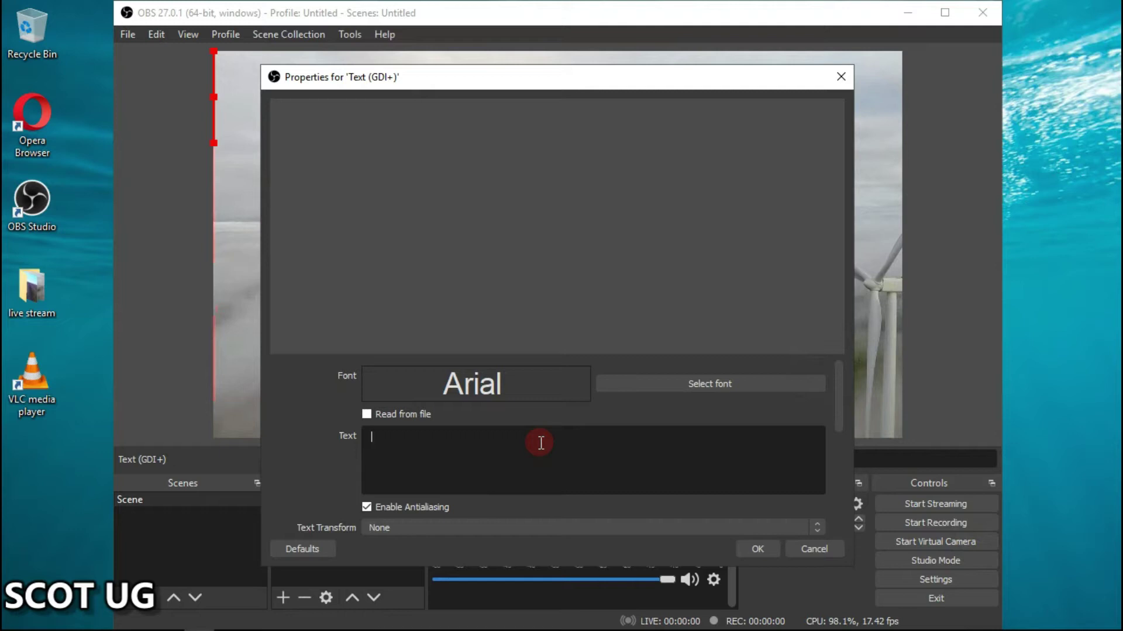
text(thanks)
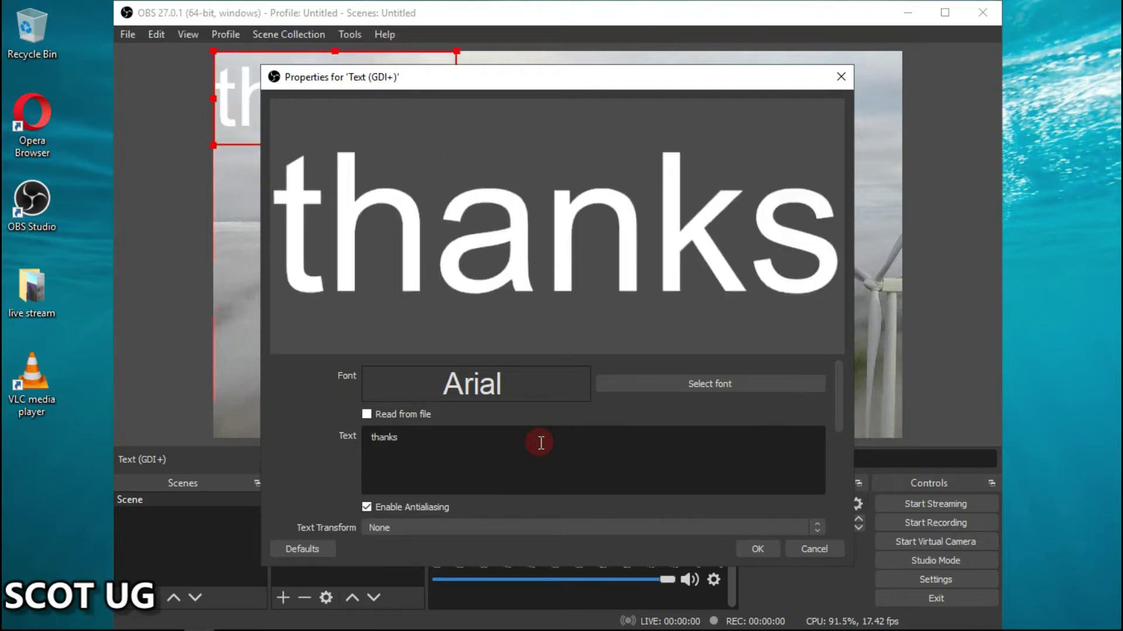
text( for wa)
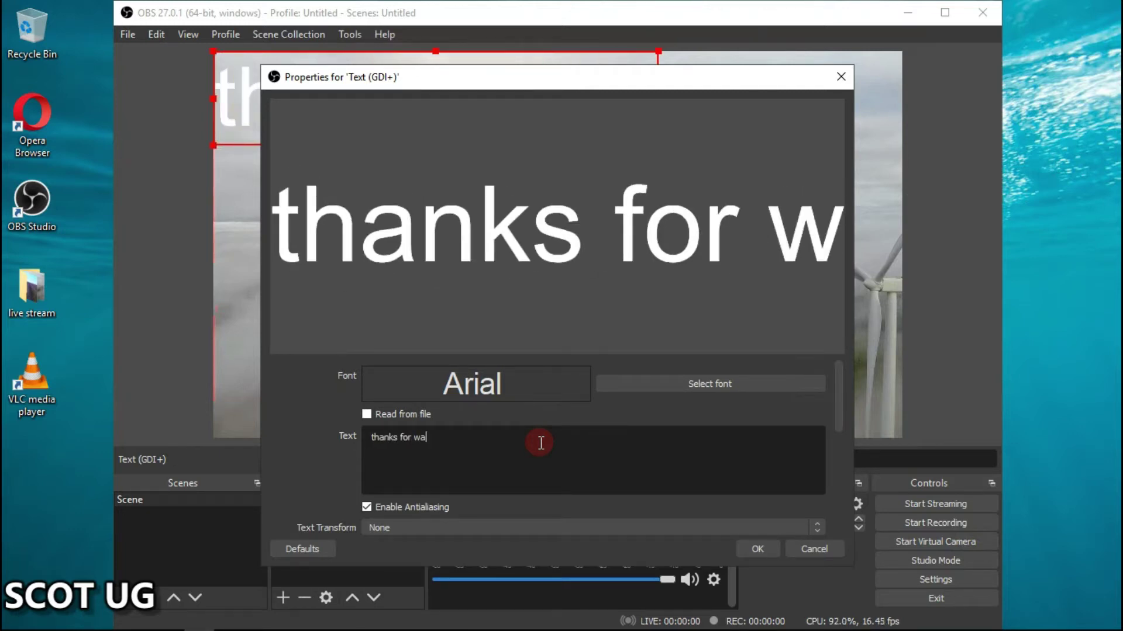
text(t)
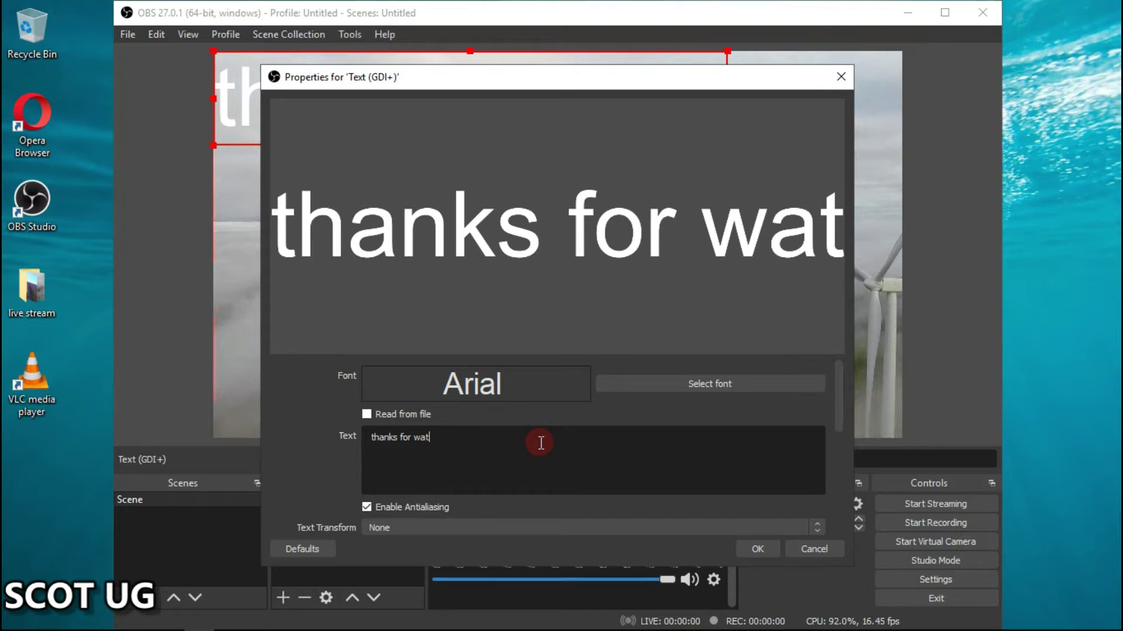
text(ching thi)
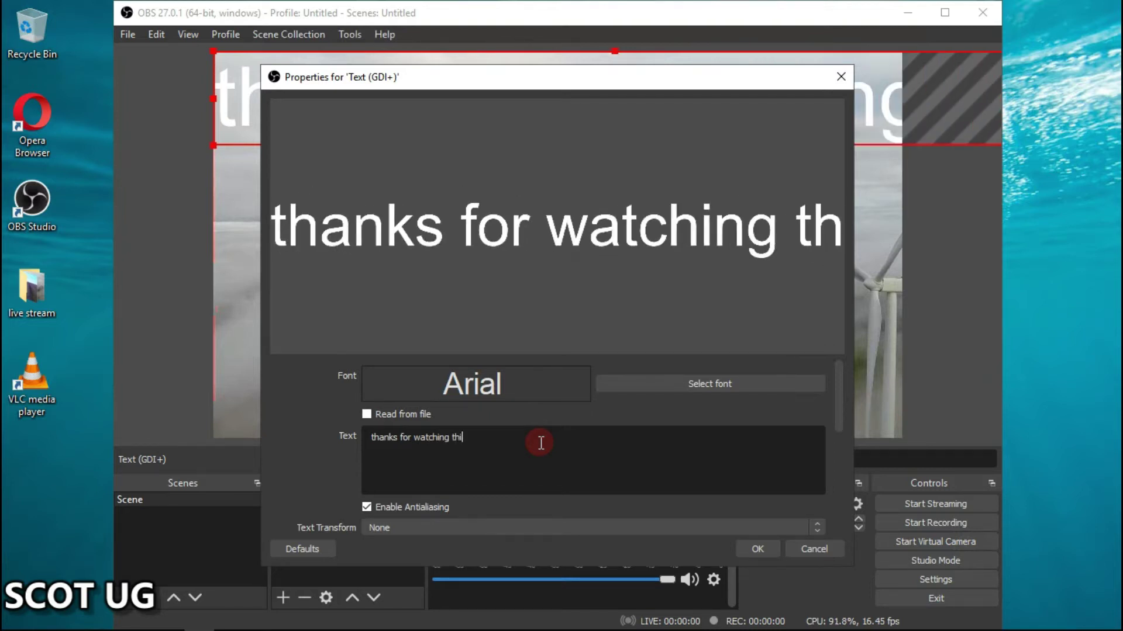
text(s vvideo)
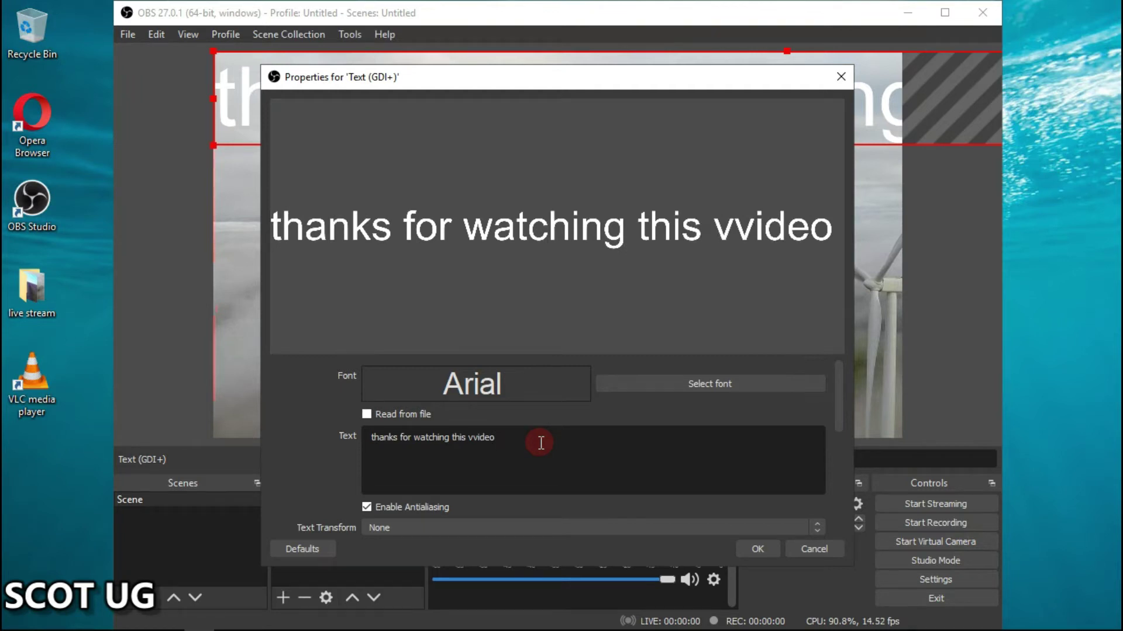
text( kindly)
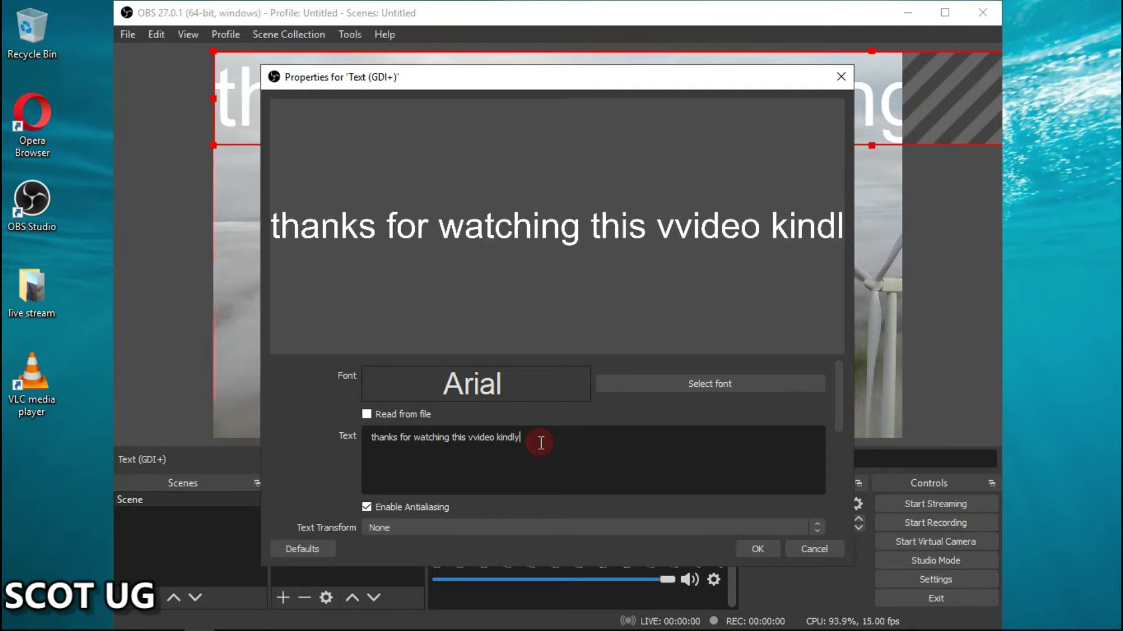
text( conside)
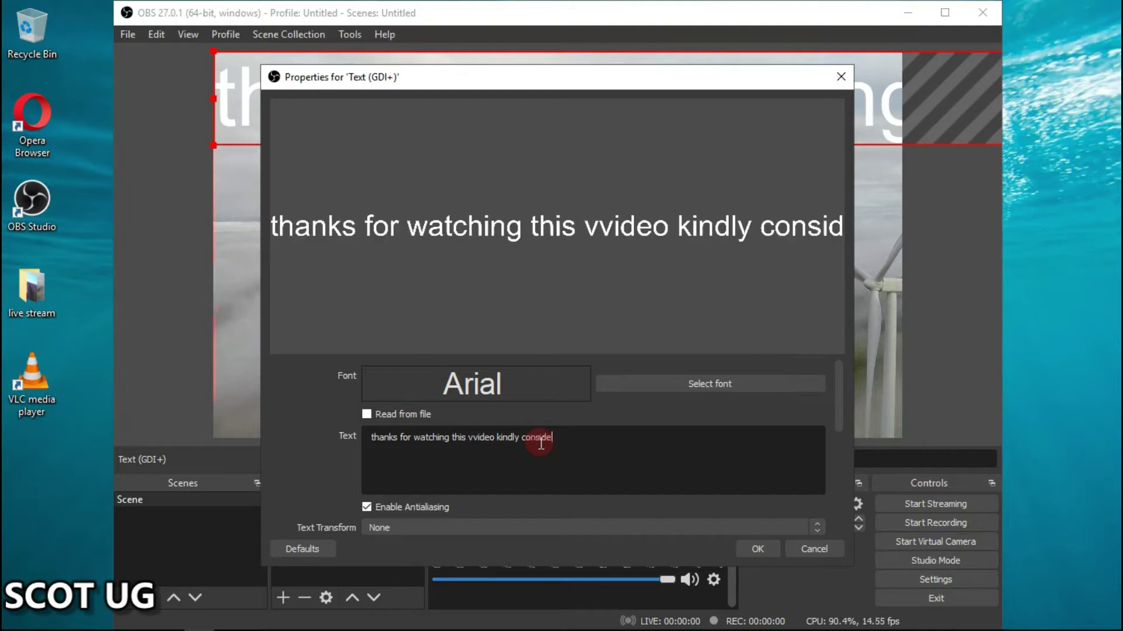
text(r shari)
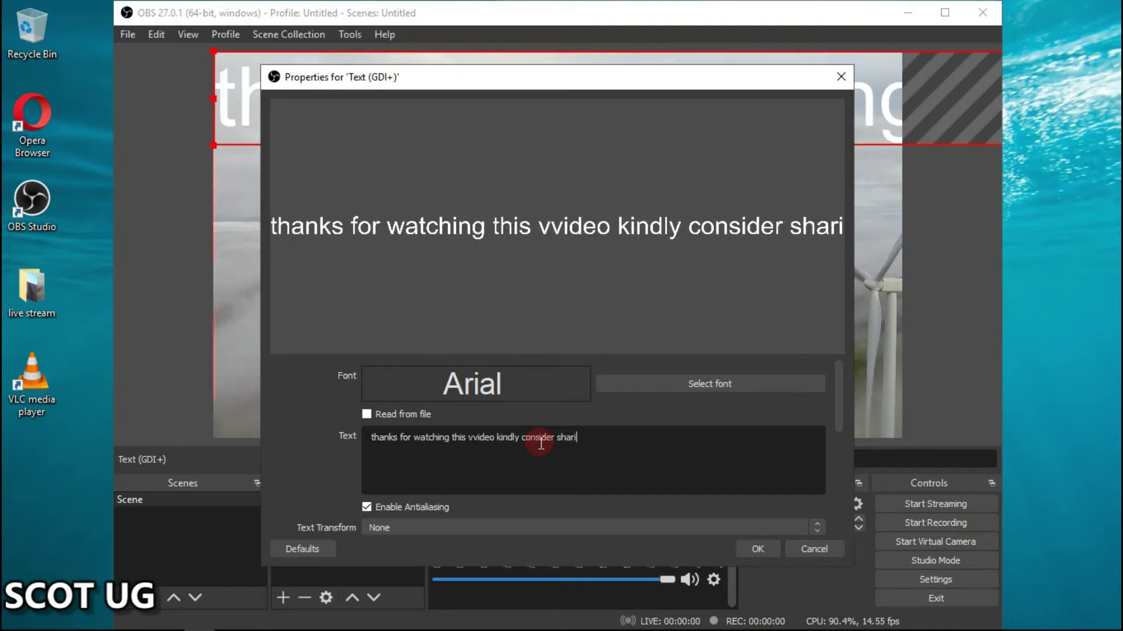
text(ng )
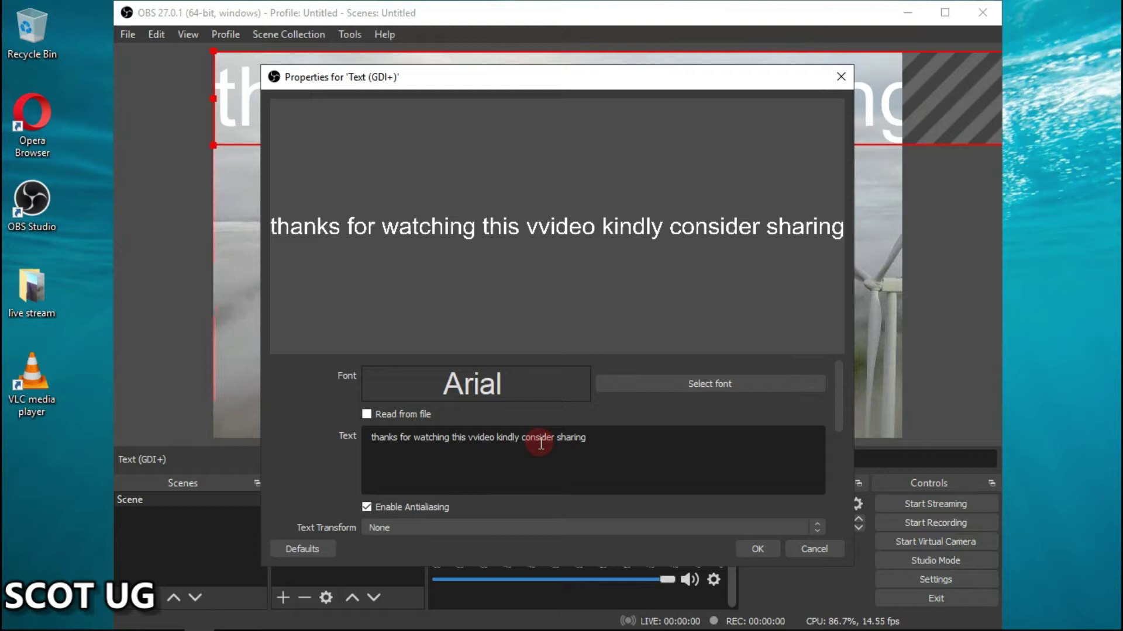
text(and co)
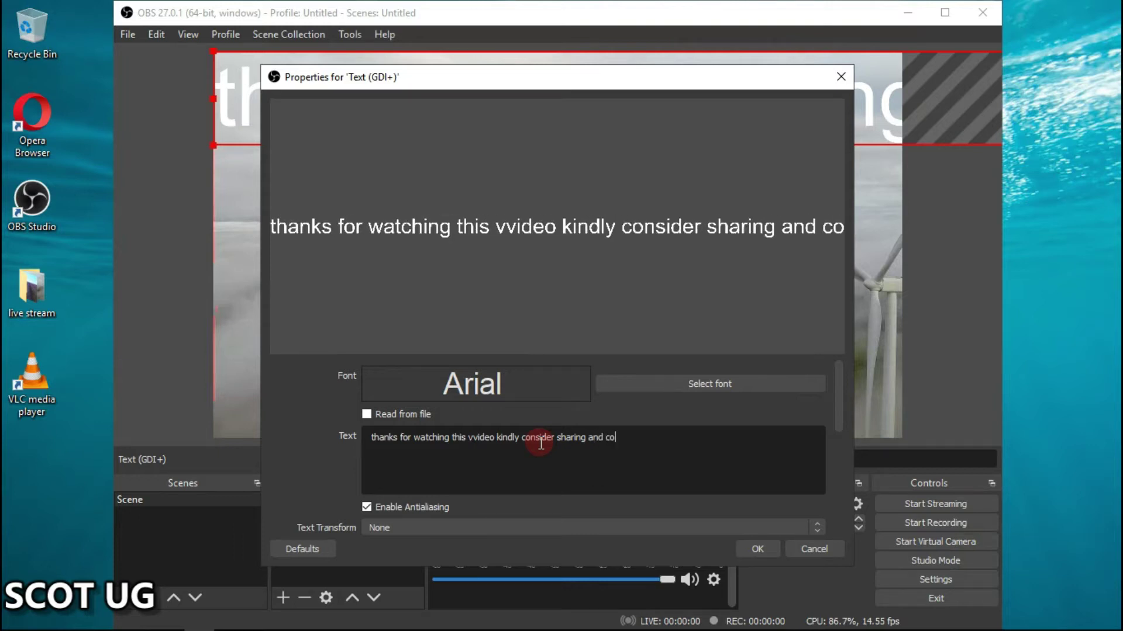
text(mmentin)
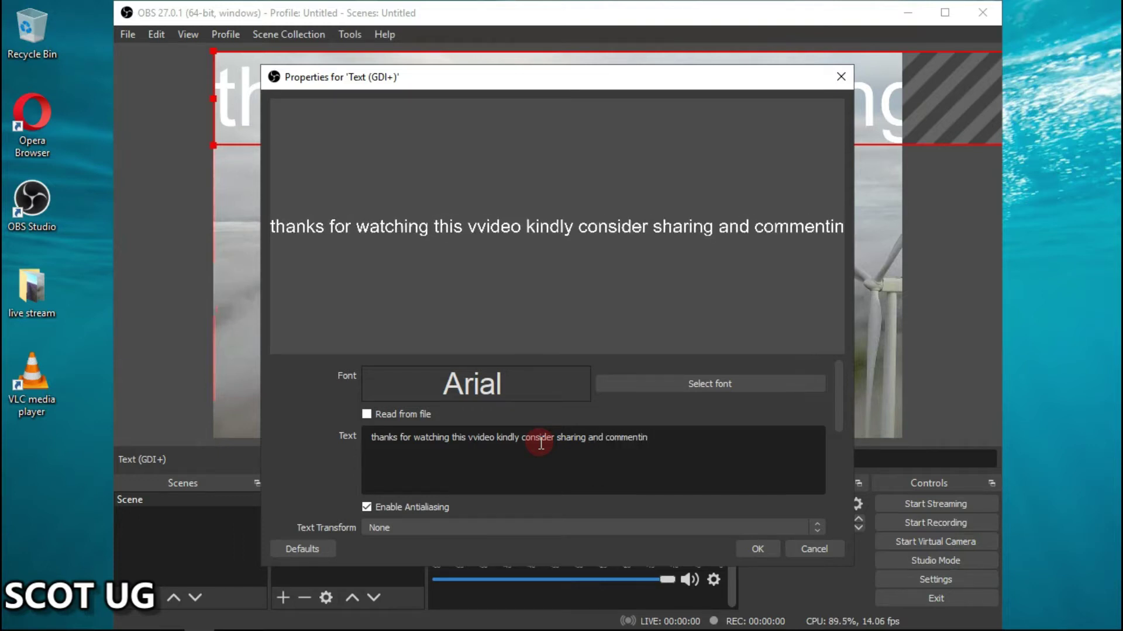
text(g i)
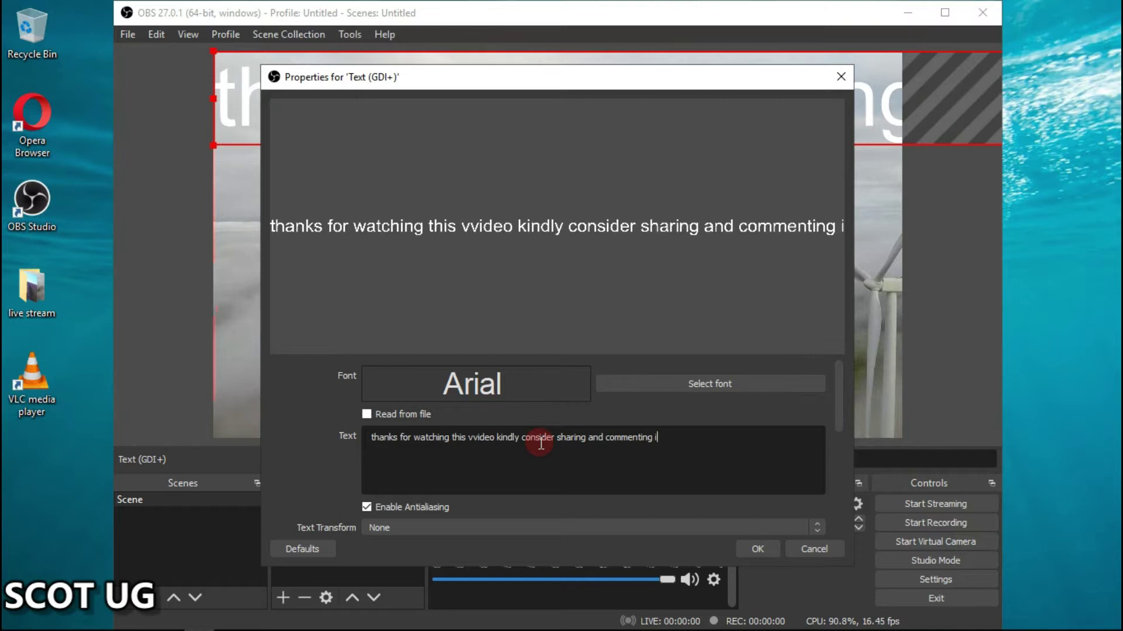
key(BackSpace)
text(ont)
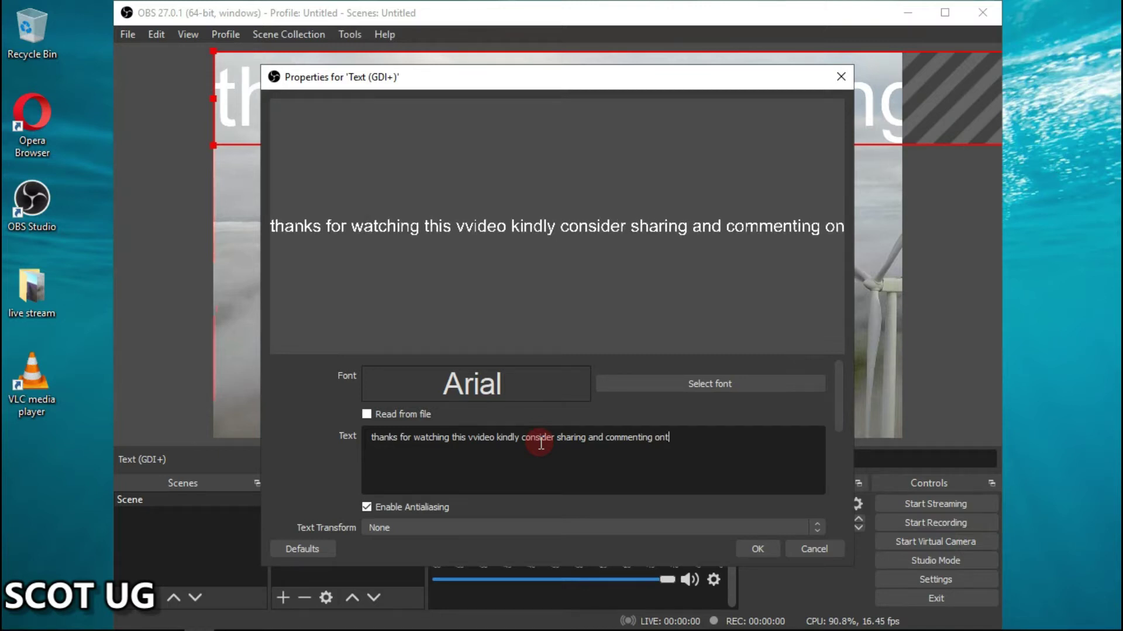
text(o this)
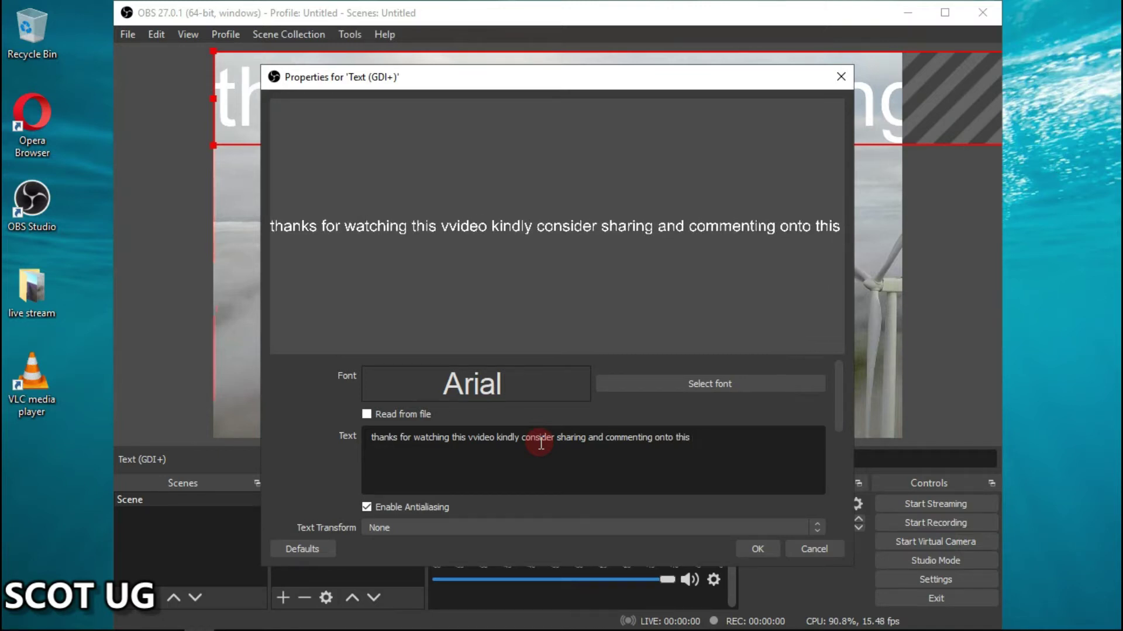
text( video)
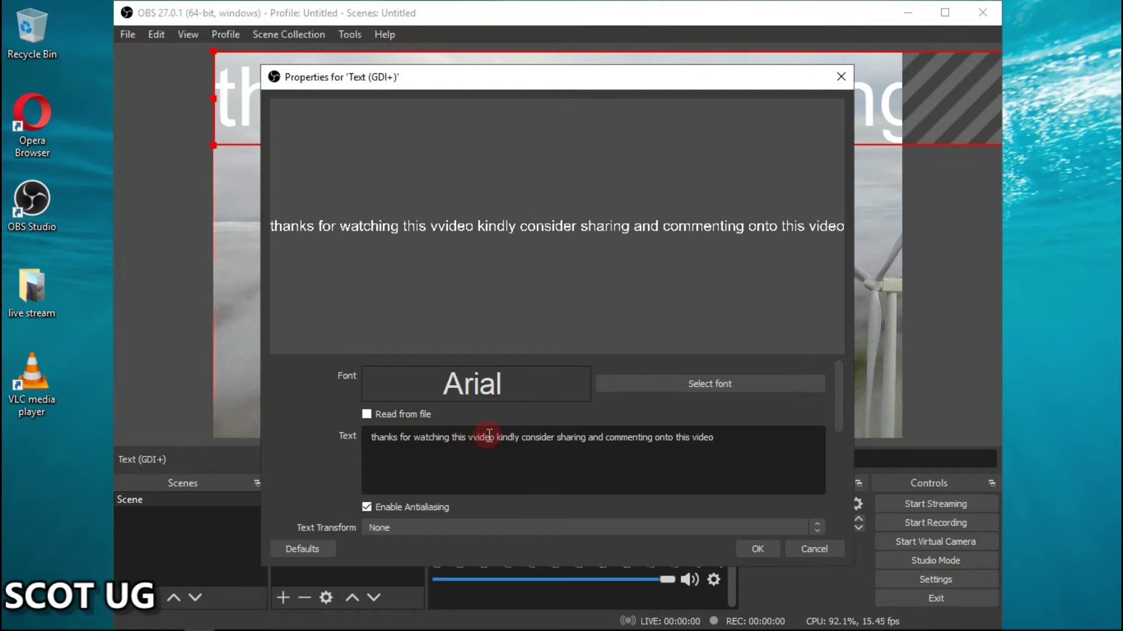
key(BackSpace)
key(BackSpace)
key(BackSpace)
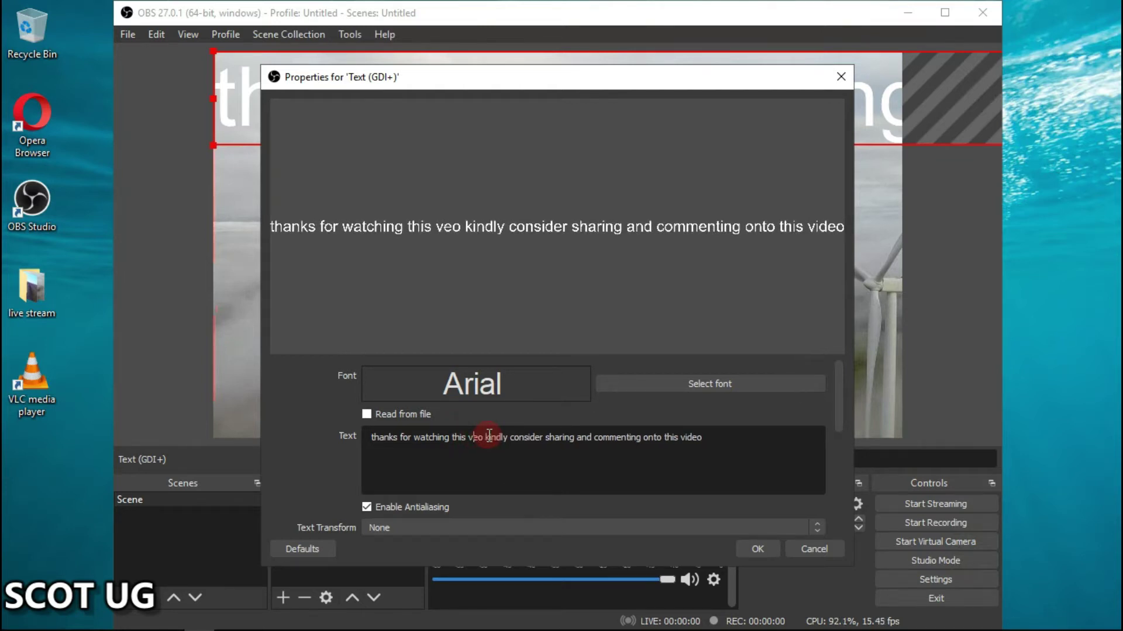
text(id)
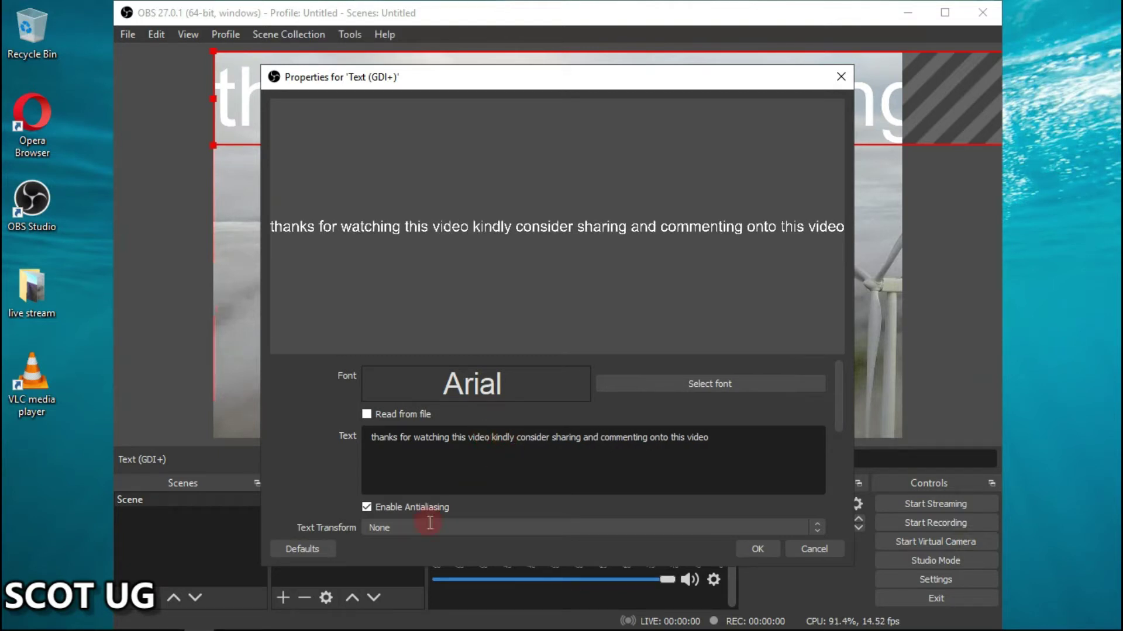
scroll(438, 430, down, 1)
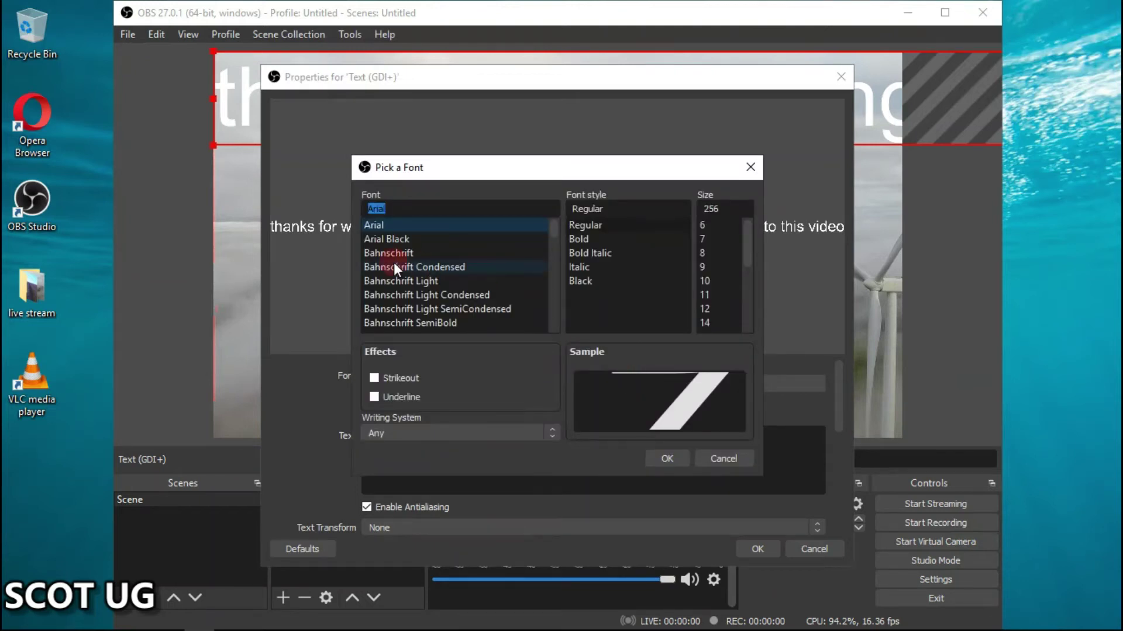
scroll(406, 274, down, 2)
scroll(412, 293, down, 2)
scroll(416, 301, down, 2)
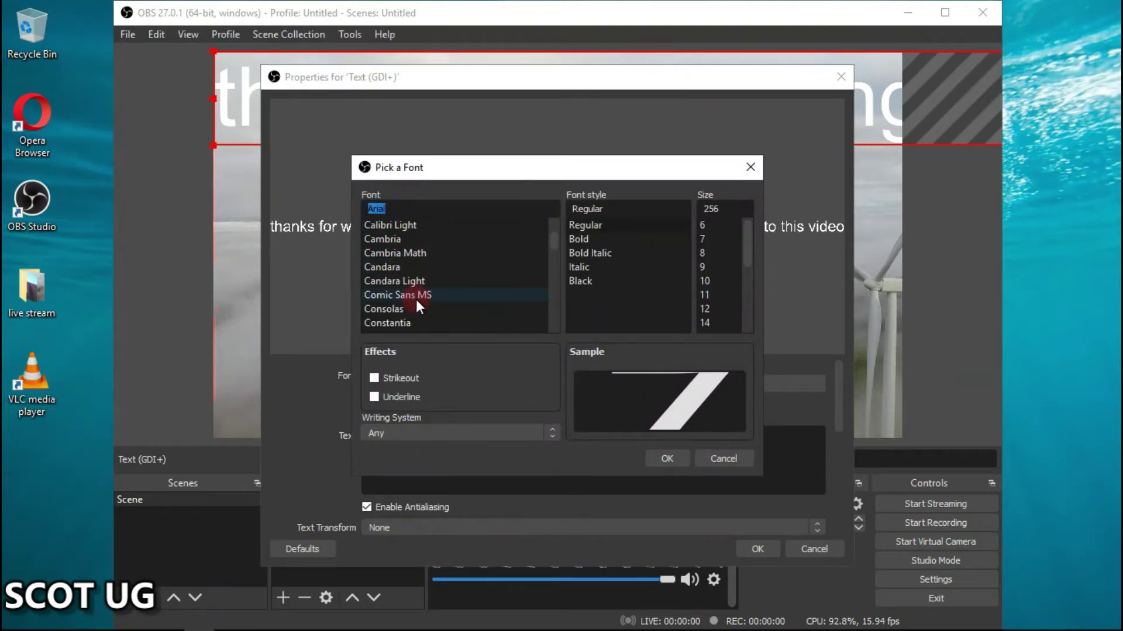
scroll(417, 302, down, 1)
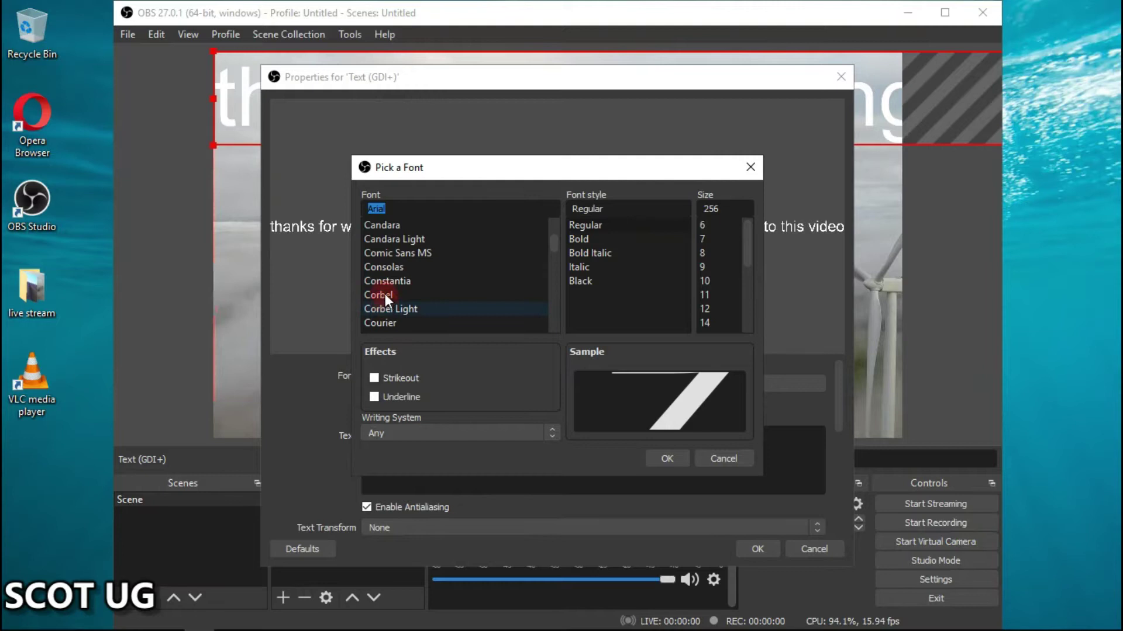
Choose Bold style at size 48 in the font picker and apply it
click(580, 243)
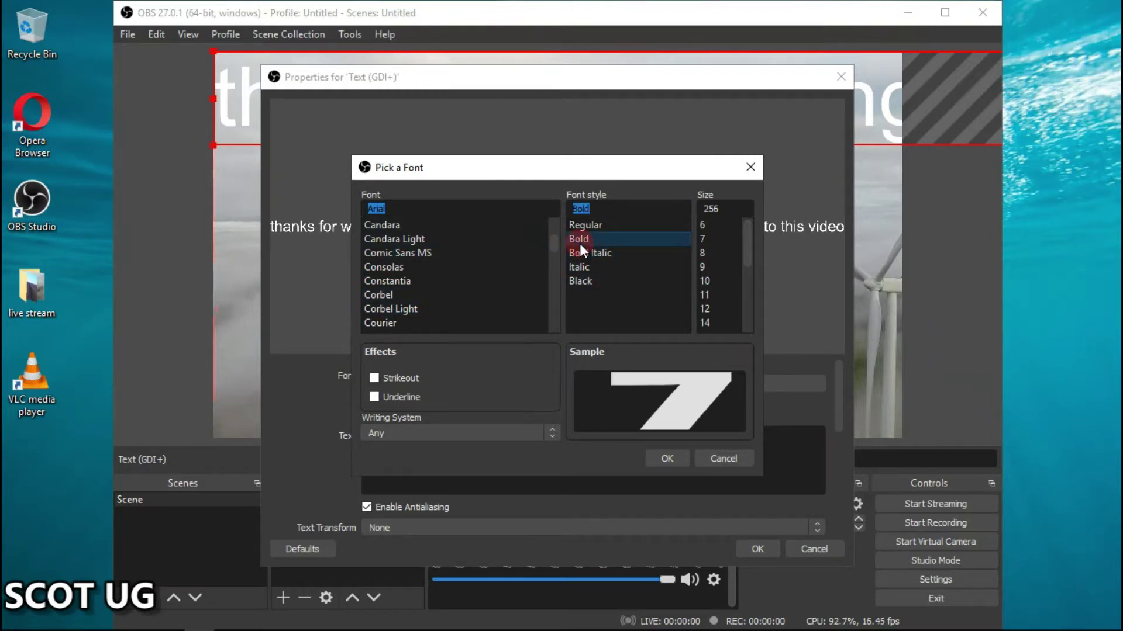
scroll(733, 264, down, 2)
scroll(729, 267, down, 2)
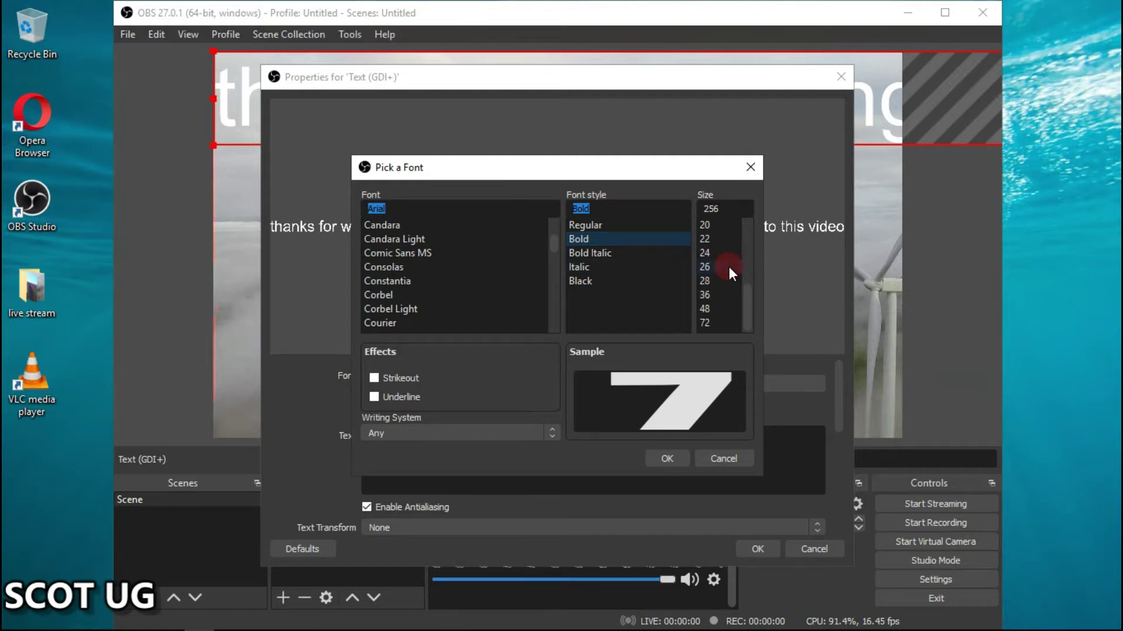
click(715, 308)
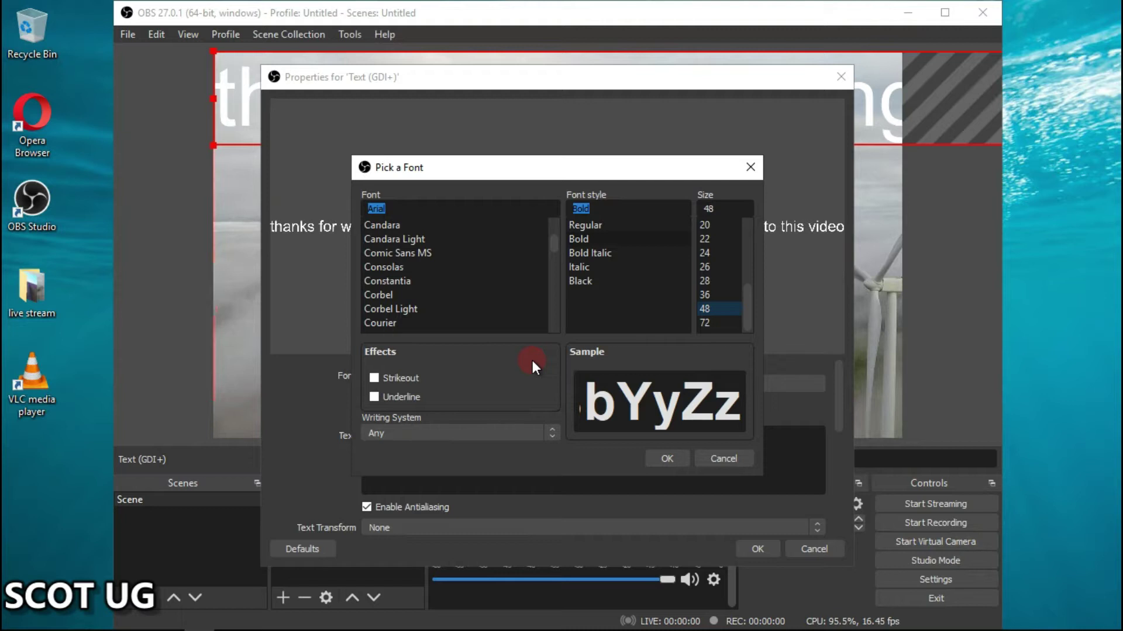
click(664, 459)
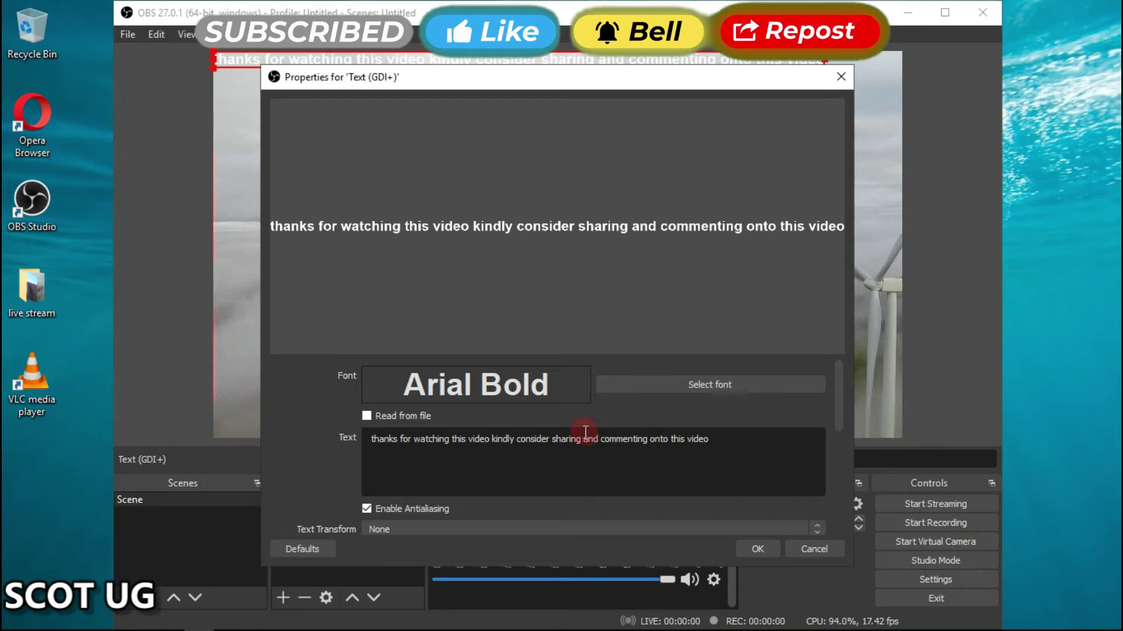
scroll(489, 438, down, 3)
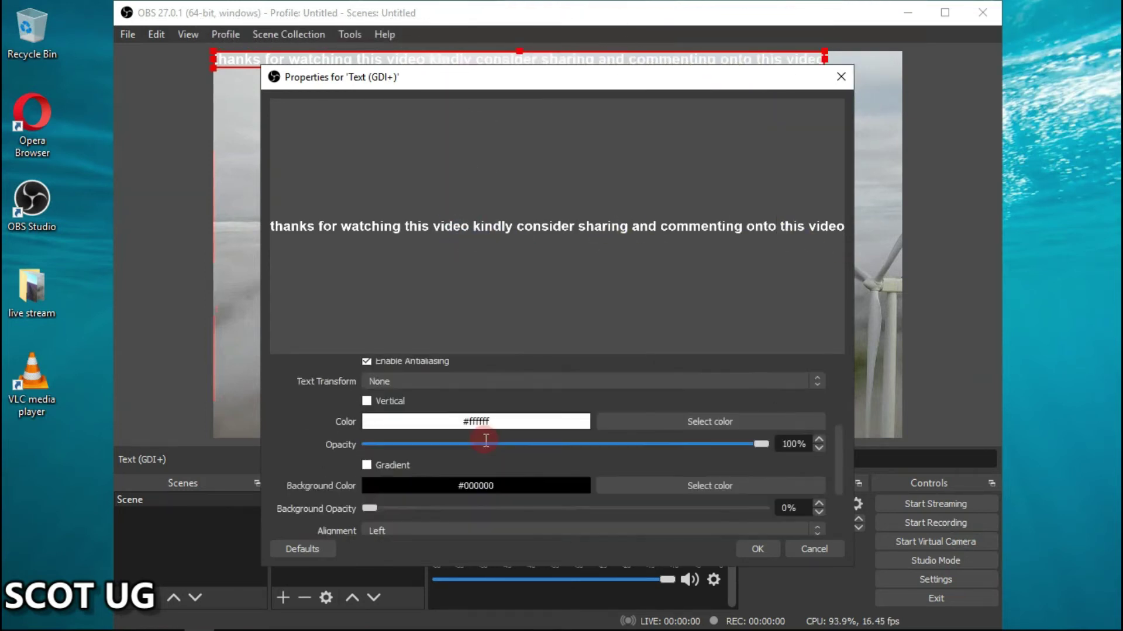
scroll(486, 439, up, 1)
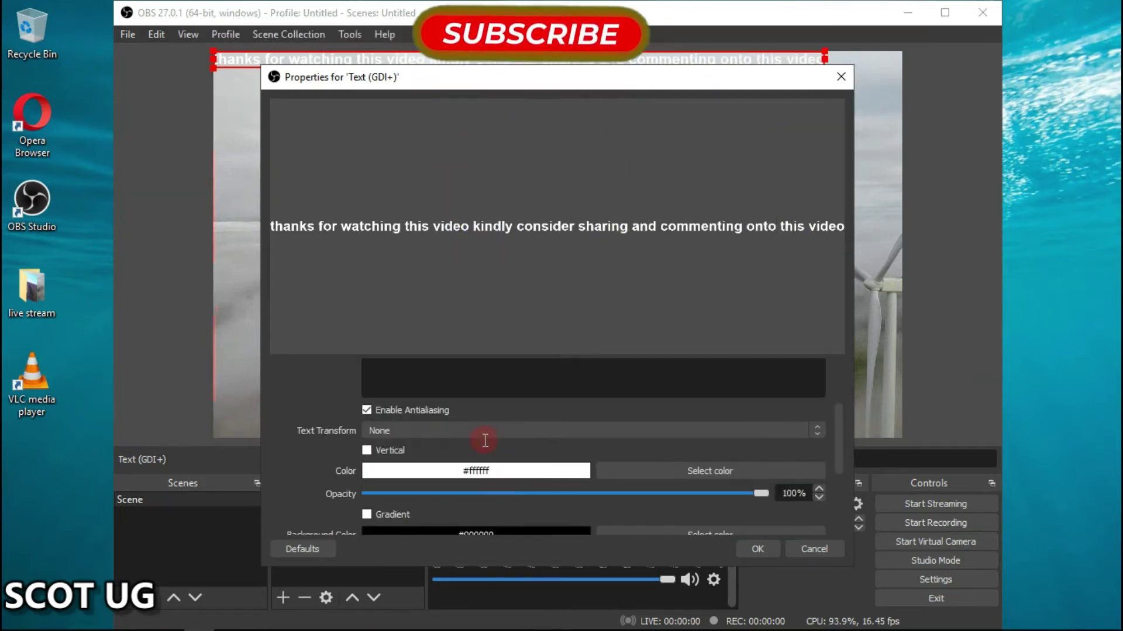
Turn off antialiasing and set the text transform to Uppercase
click(407, 408)
click(436, 430)
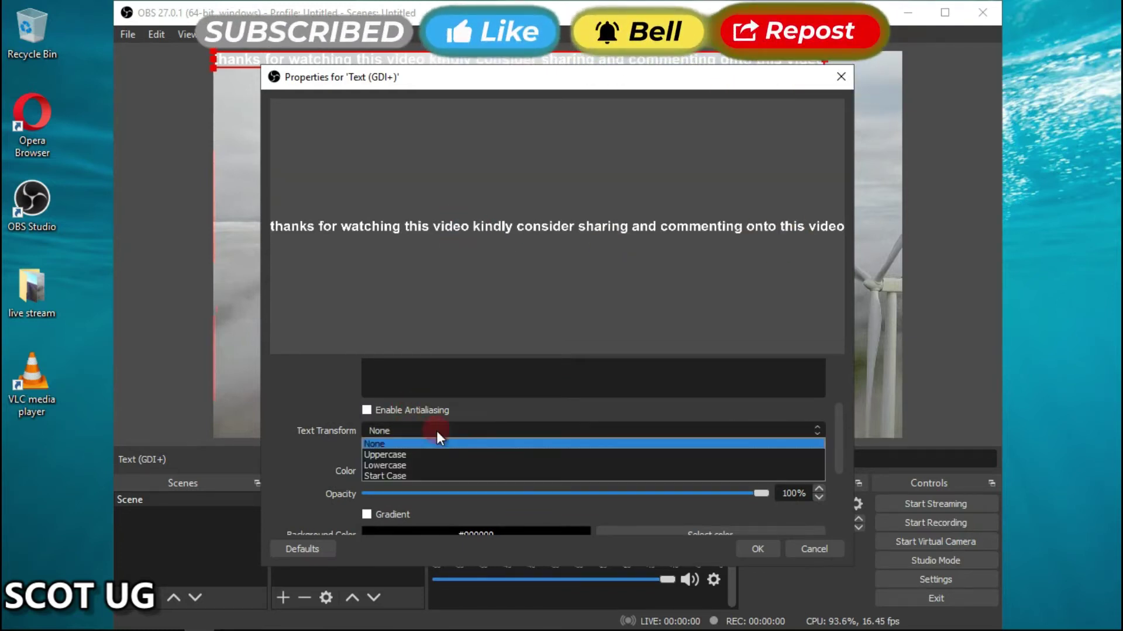
click(378, 455)
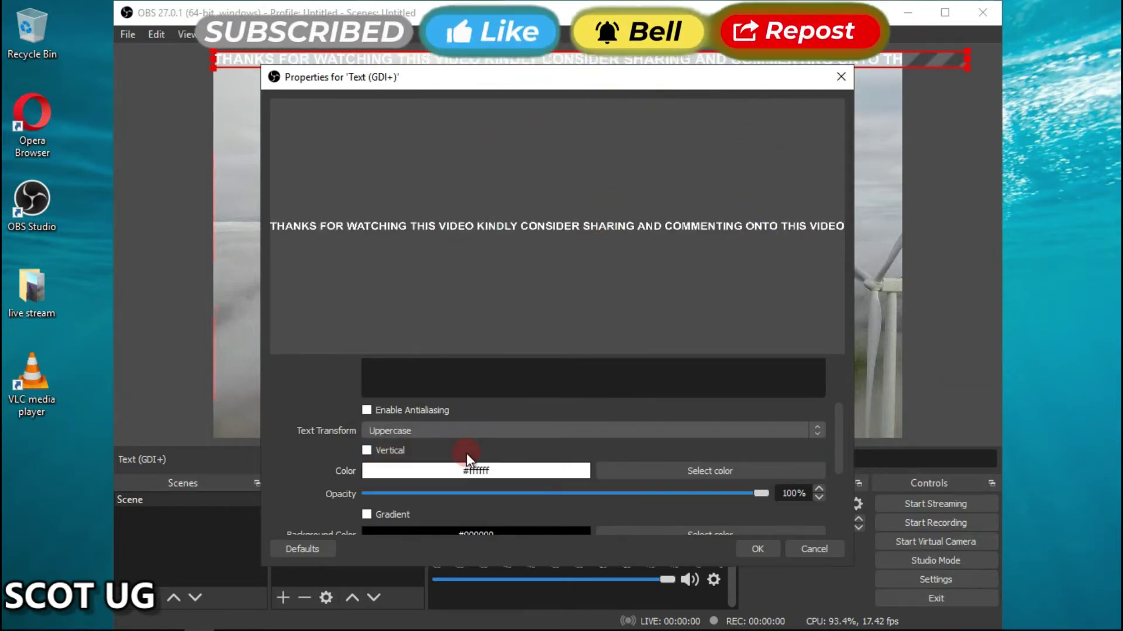
Set the text colour to dark red #aa0000 and dismiss the low-battery notification
click(693, 473)
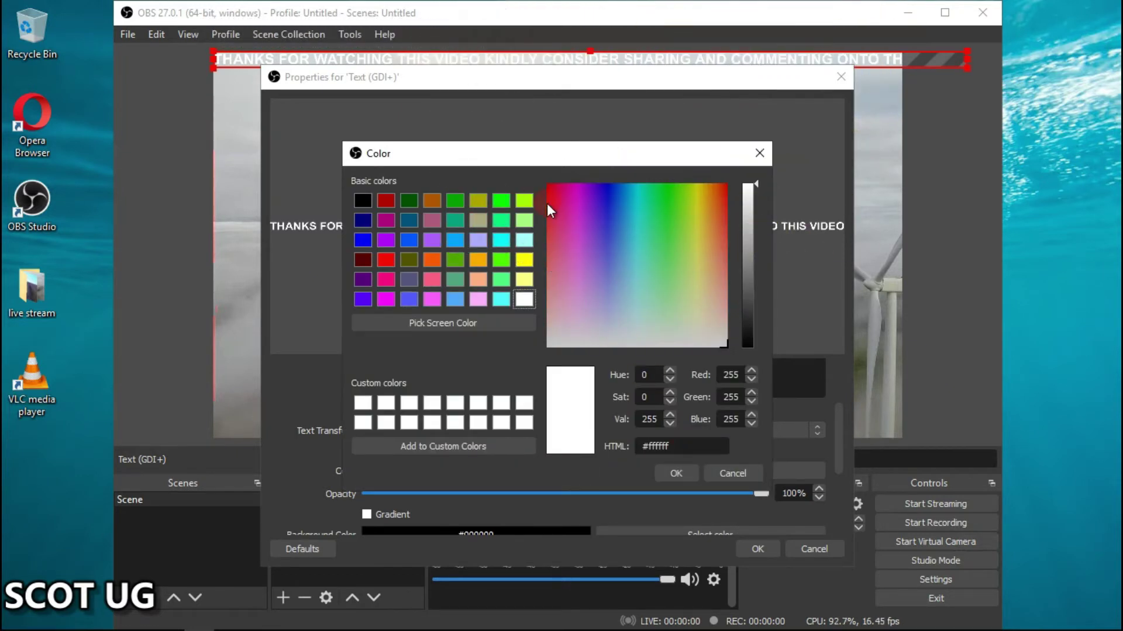
drag(555, 193, 551, 187)
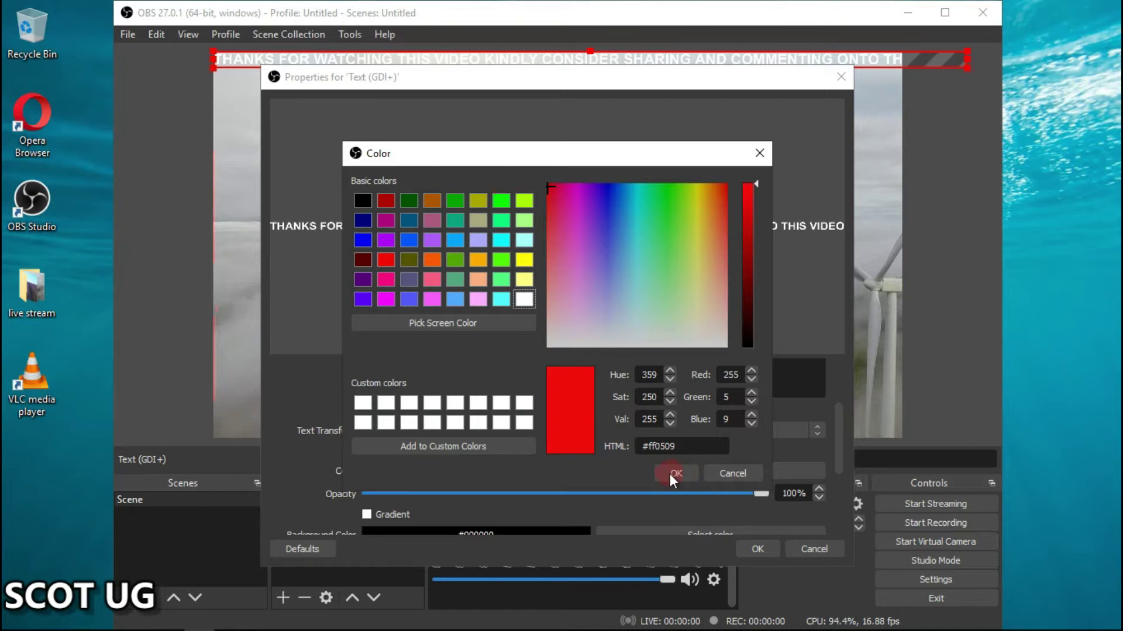
click(386, 200)
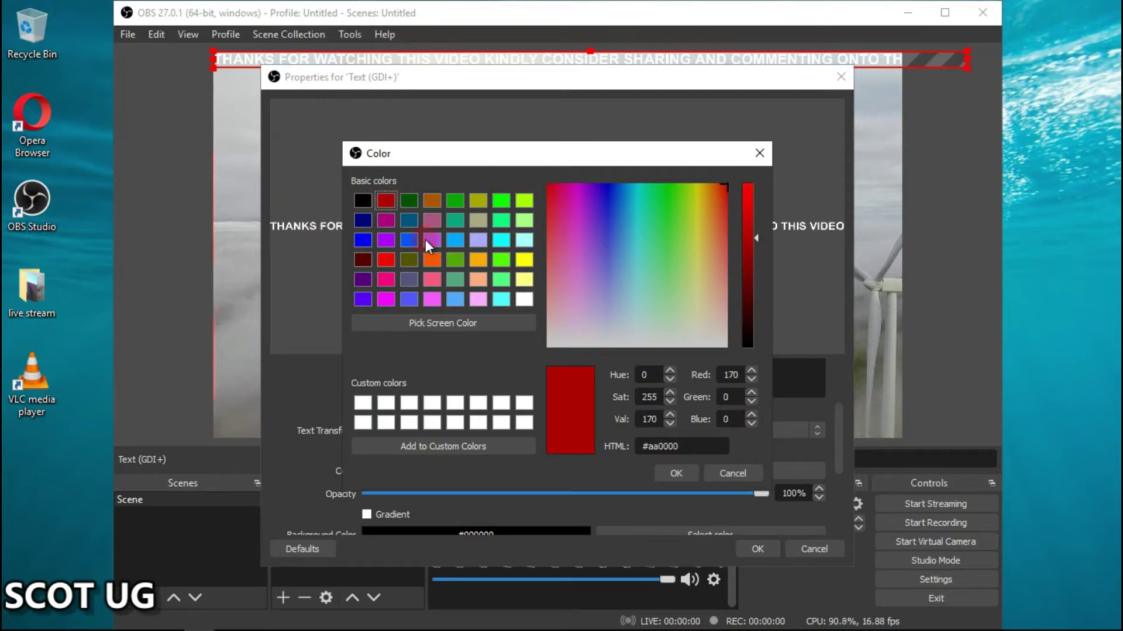
click(669, 476)
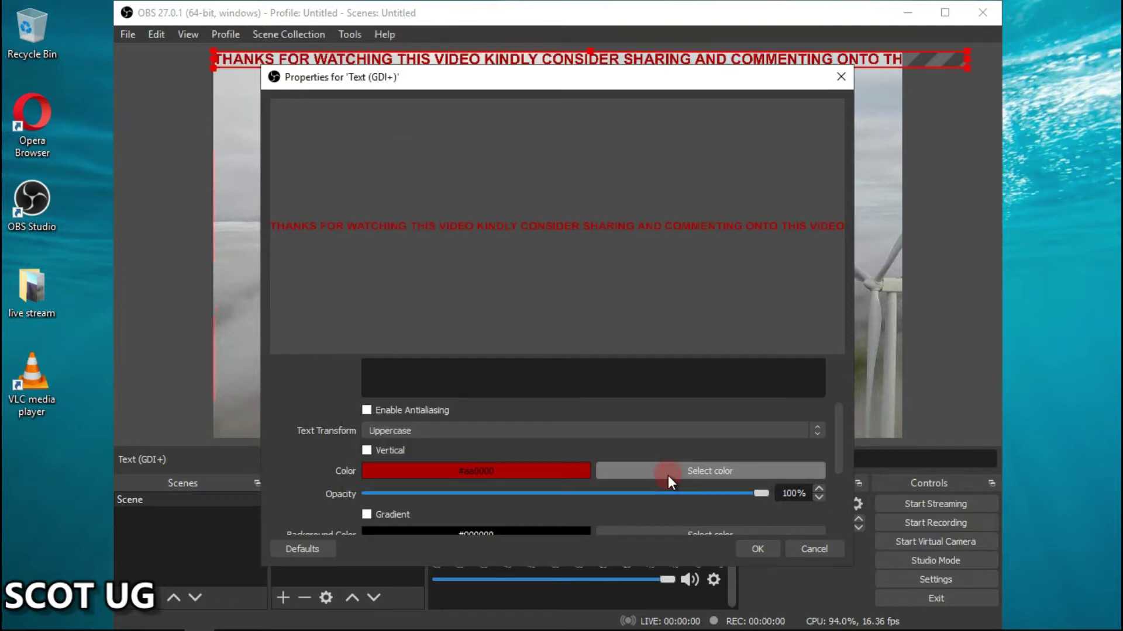
scroll(490, 513, down, 1)
scroll(491, 512, up, 1)
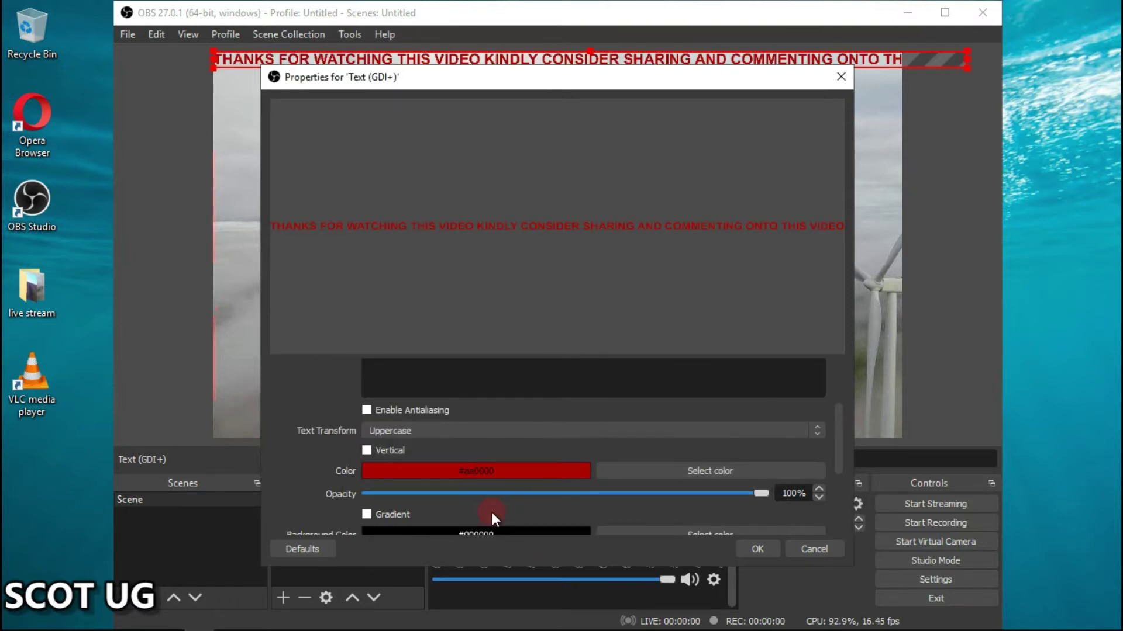
scroll(598, 486, down, 1)
scroll(597, 486, down, 1)
scroll(597, 483, down, 1)
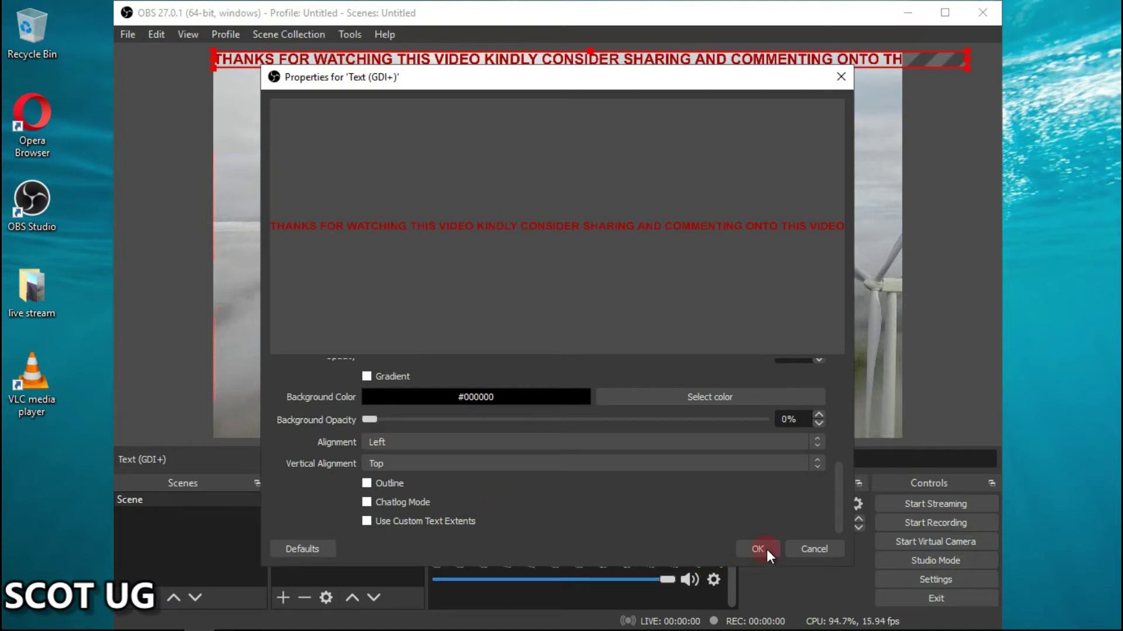
scroll(435, 474, up, 2)
scroll(435, 474, up, 2)
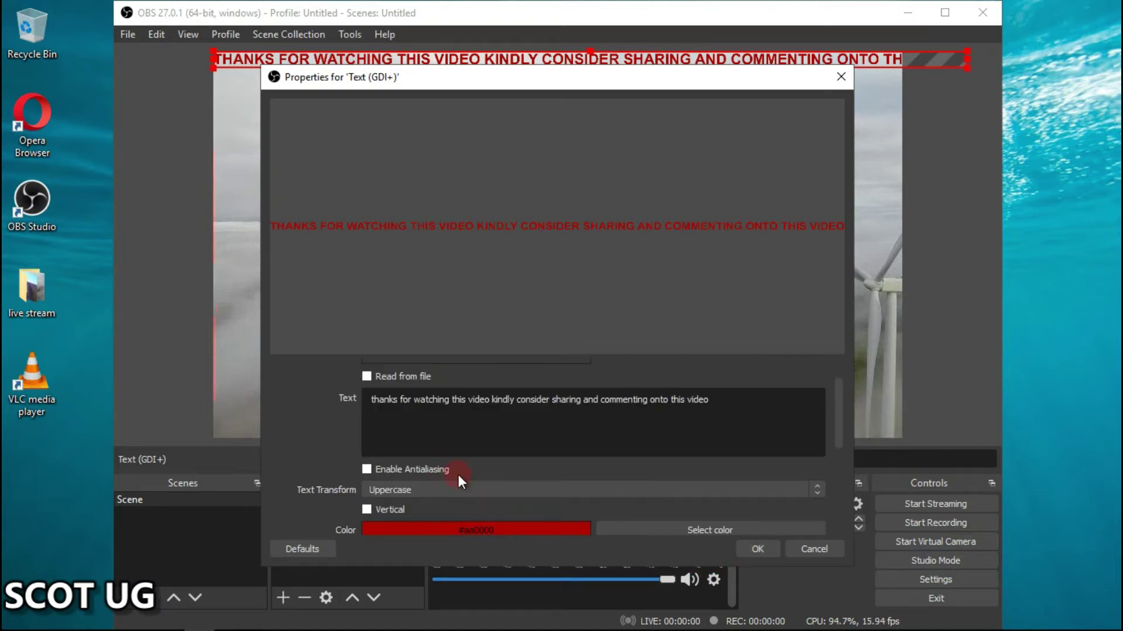
scroll(526, 478, up, 2)
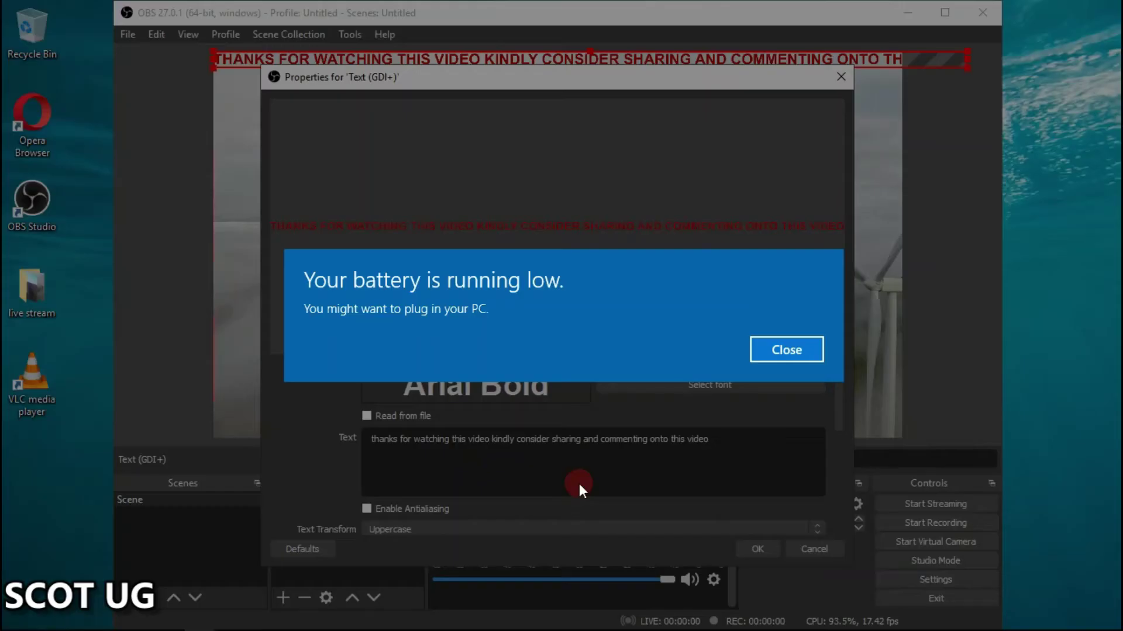
scroll(583, 484, down, 5)
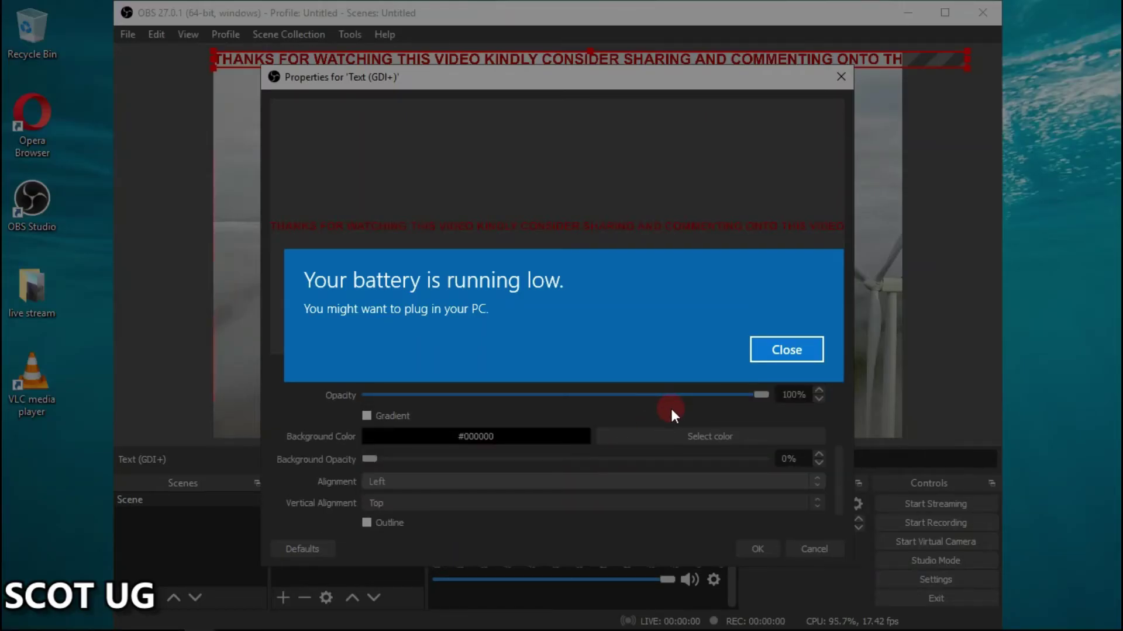
click(769, 351)
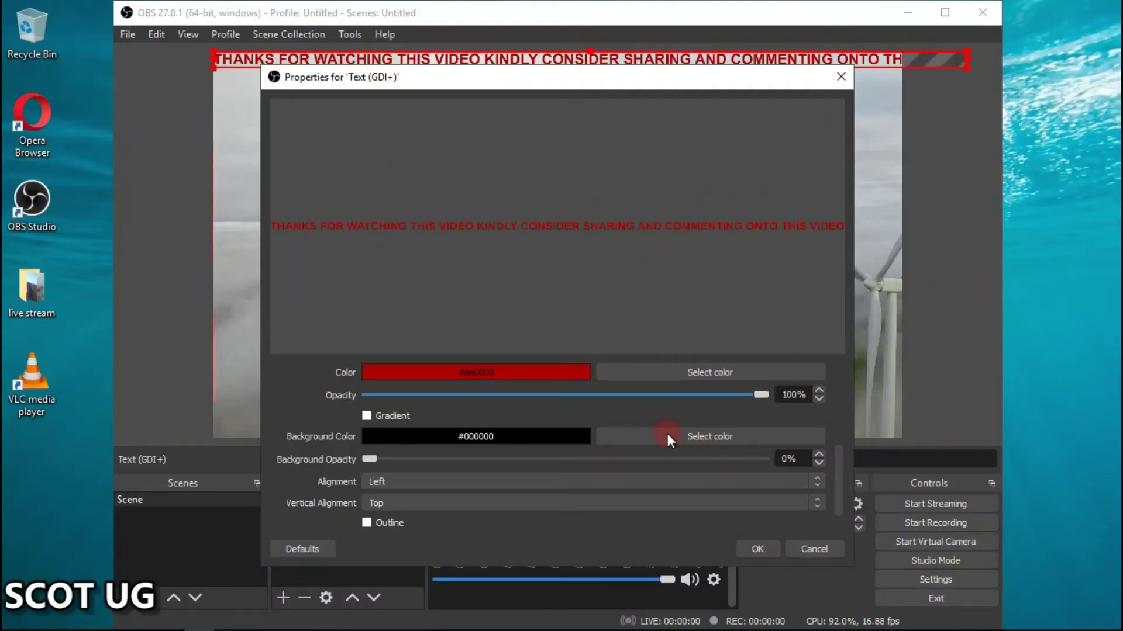
scroll(666, 434, down, 2)
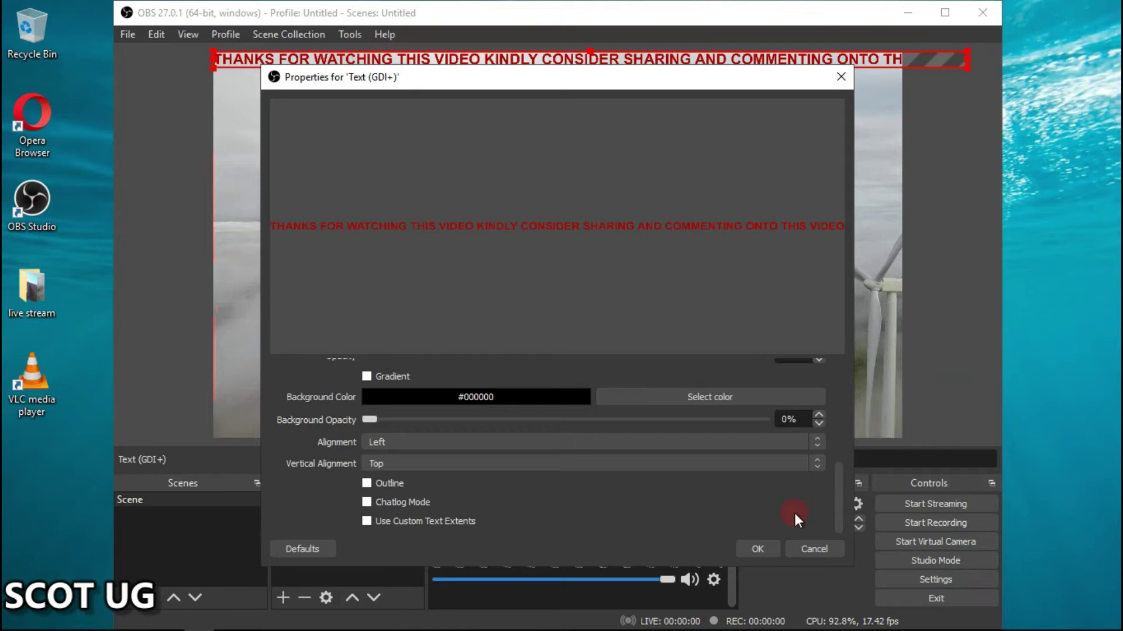
Close the text properties and drag the text down to the video's bottom edge
click(760, 549)
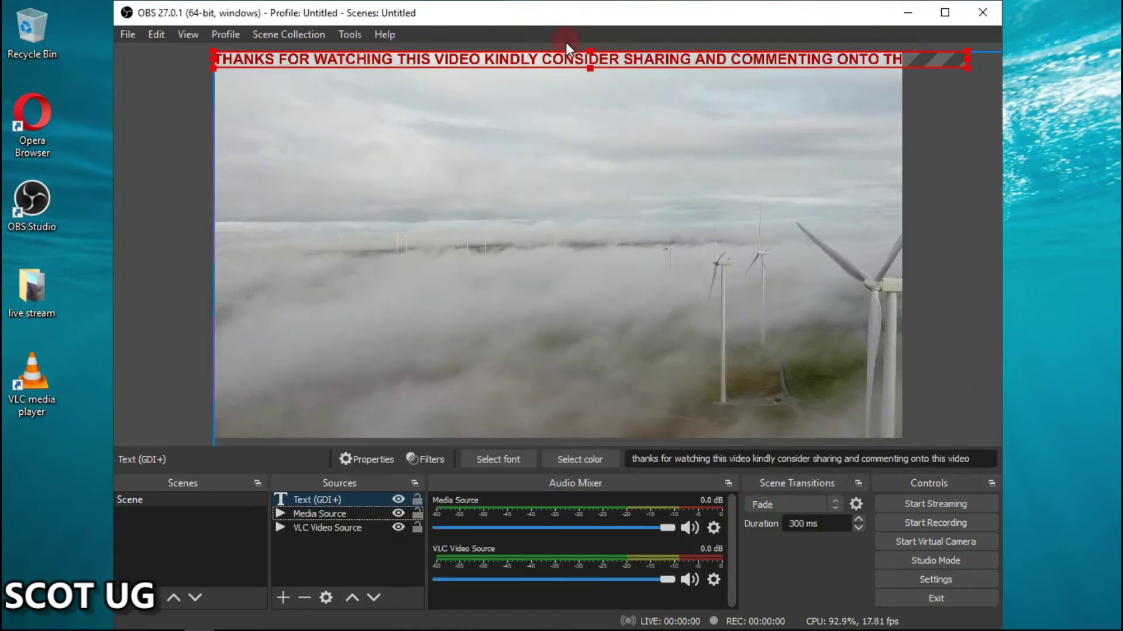
drag(567, 59, 576, 310)
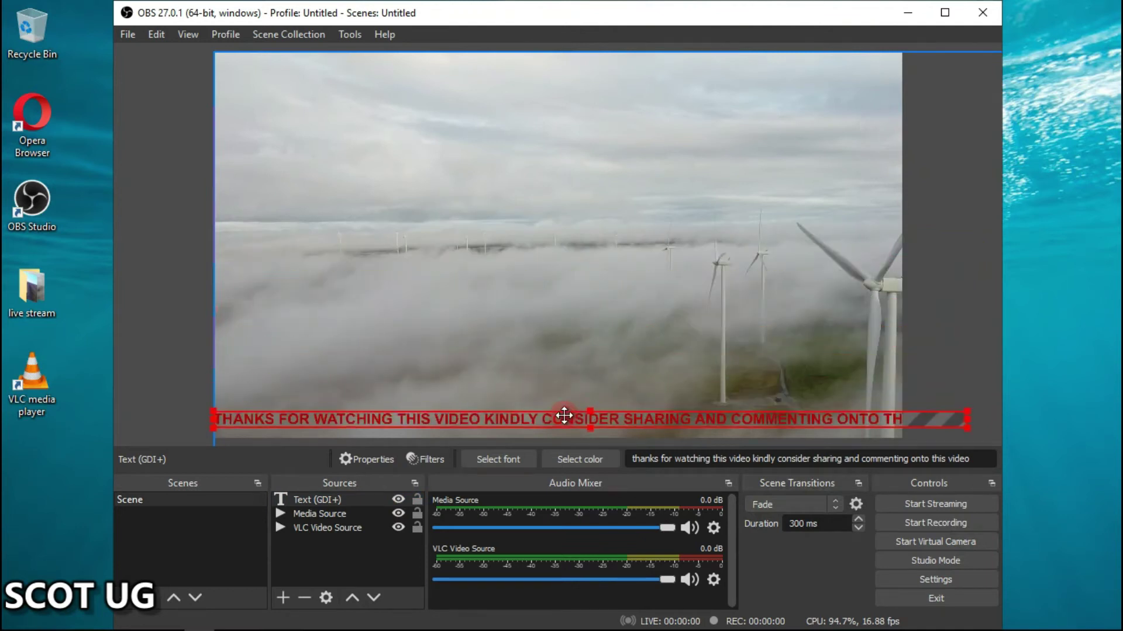
drag(576, 311, 571, 416)
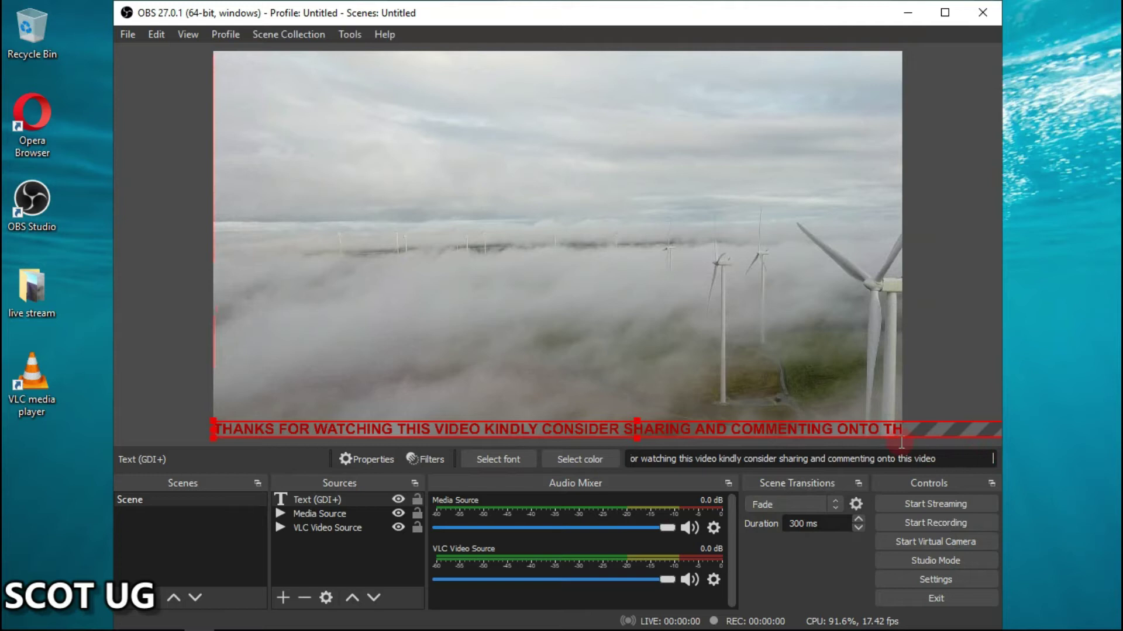
Check the start of the text content, then deselect and reselect the text source
click(646, 460)
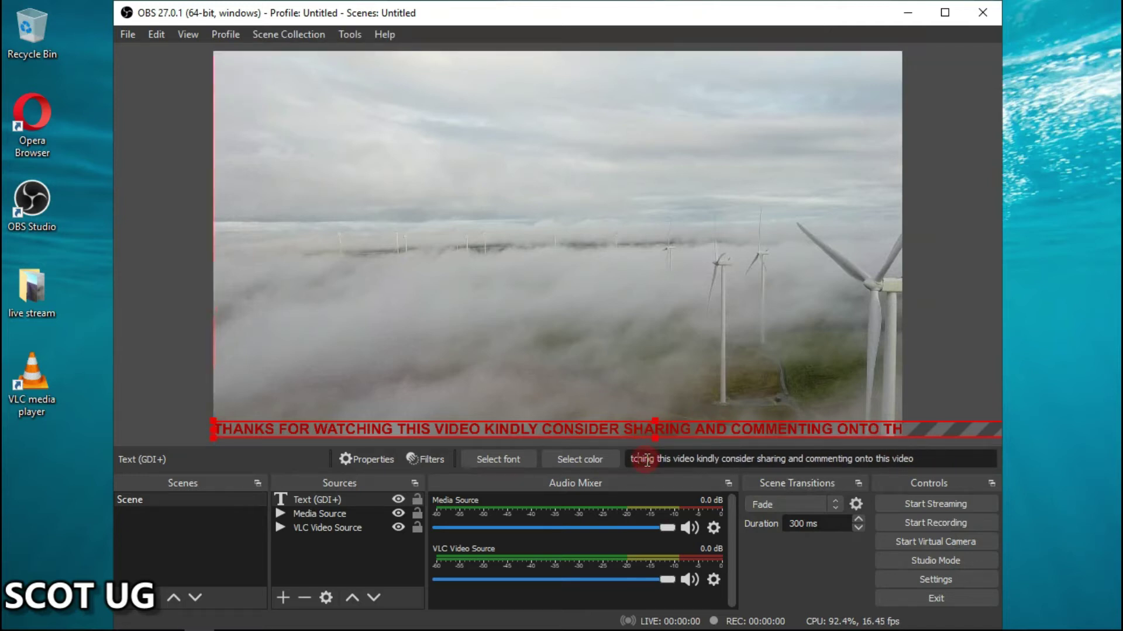
key(Left)
key(Left)
key(Left)
key(Left)
key(Left)
key(Left)
key(Left)
key(Left)
key(Left)
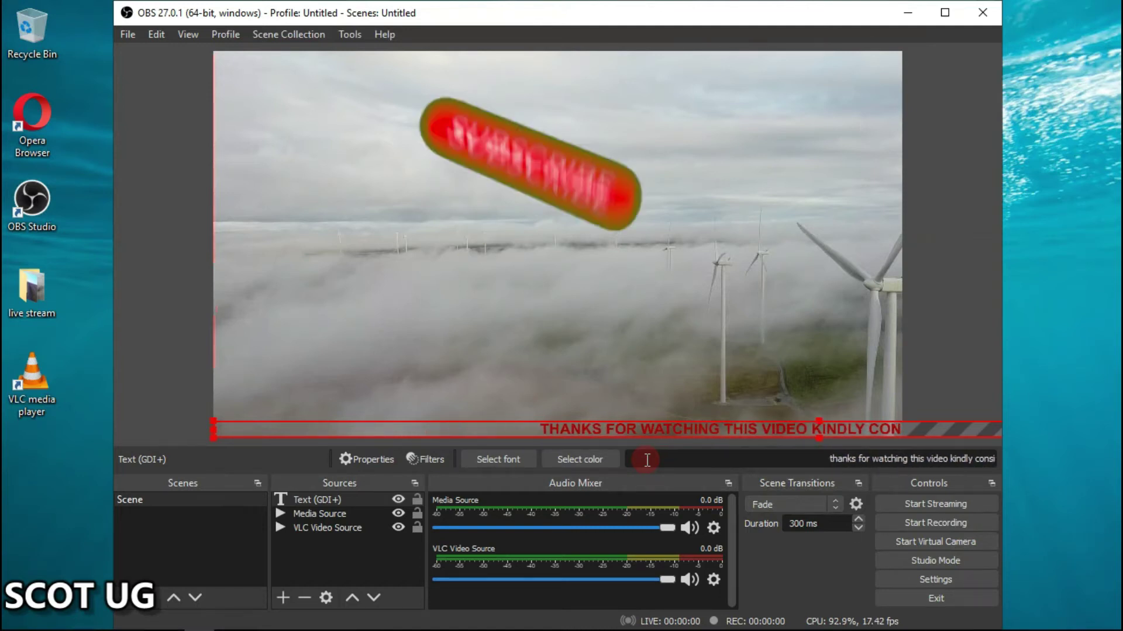
click(367, 564)
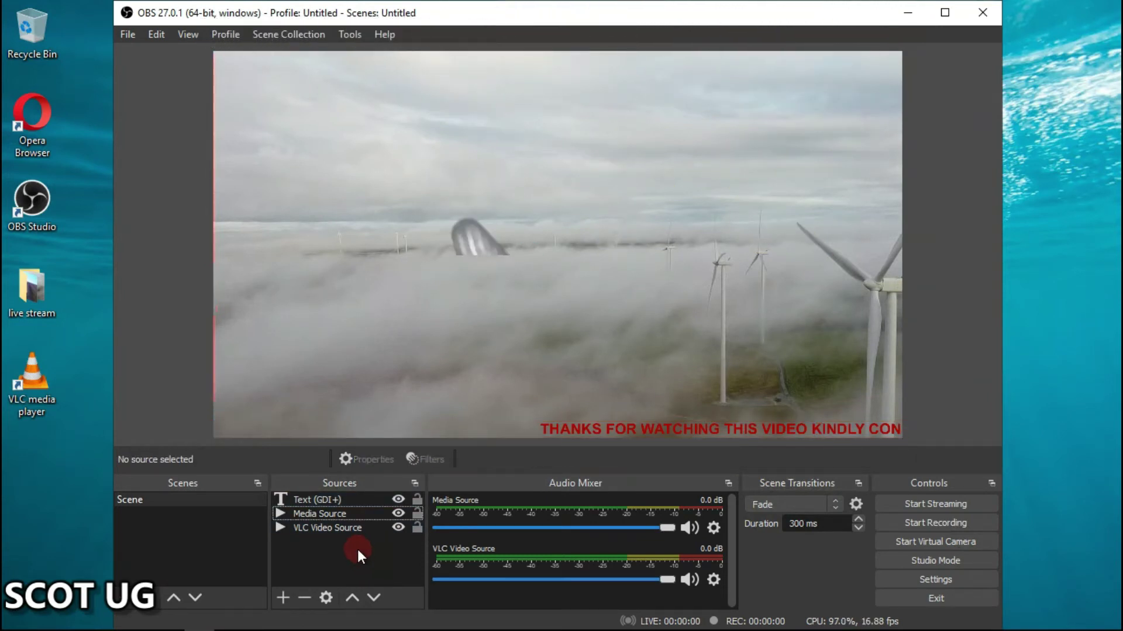
click(345, 500)
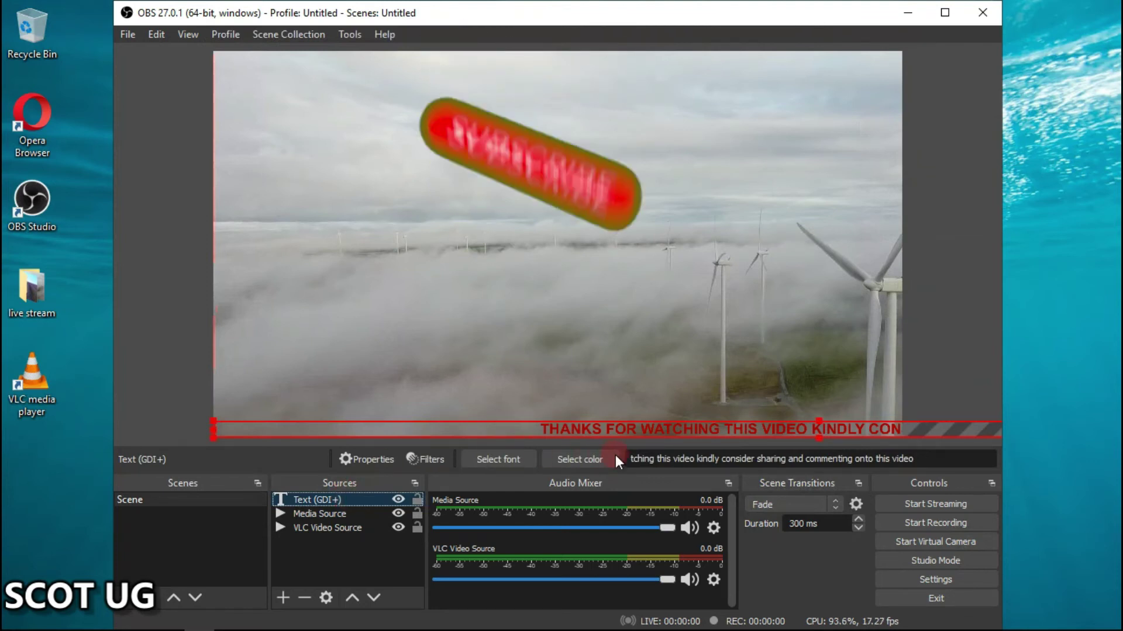
Add a Scroll filter to the text source
click(434, 458)
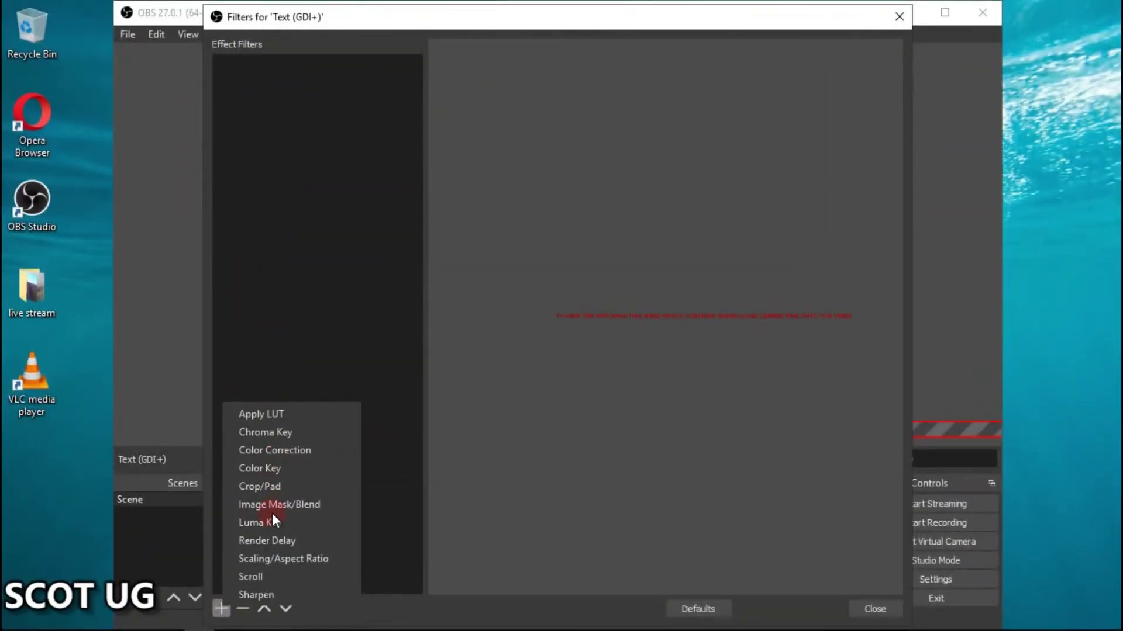
click(266, 575)
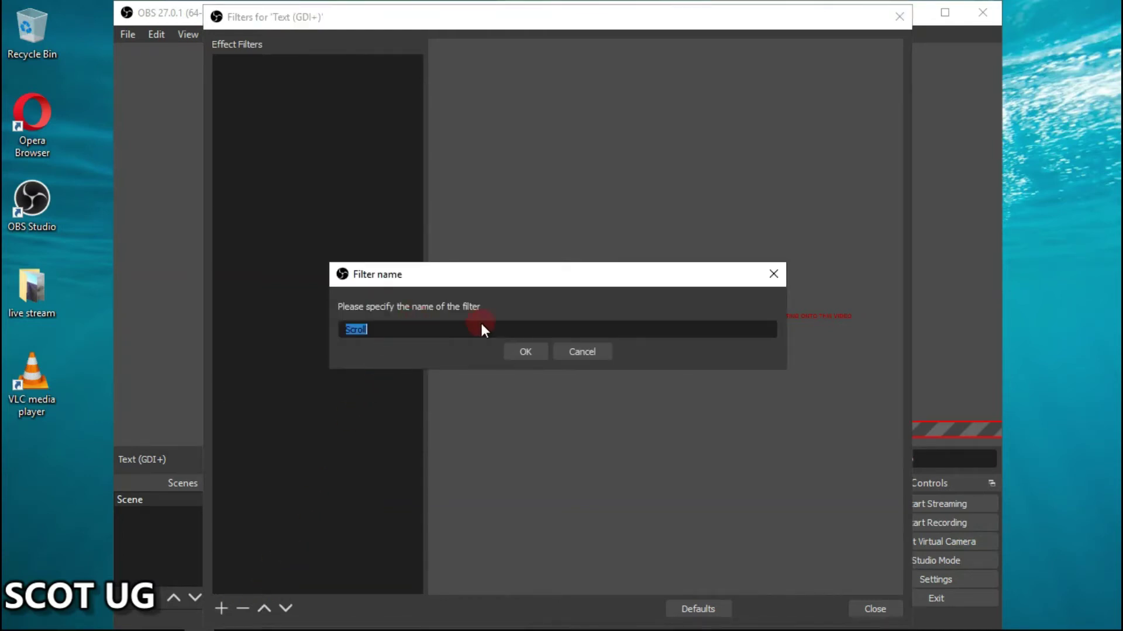
click(525, 351)
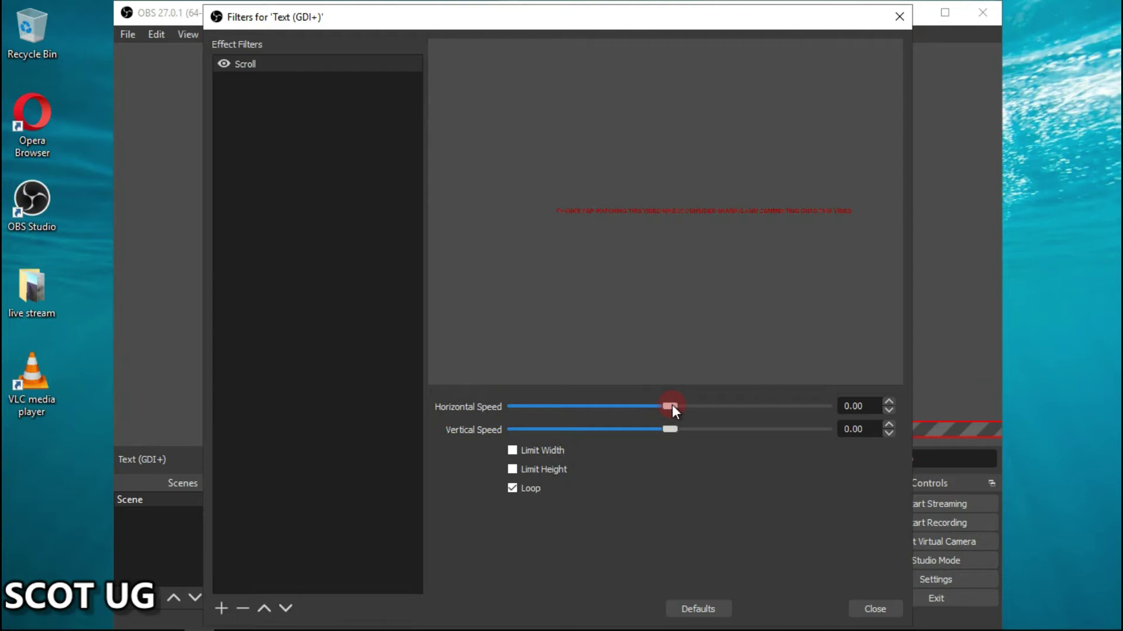
Set the looping horizontal scroll speed to 89 and close the Filters dialog
drag(670, 406, 701, 406)
drag(700, 408, 722, 406)
drag(717, 405, 697, 407)
click(875, 609)
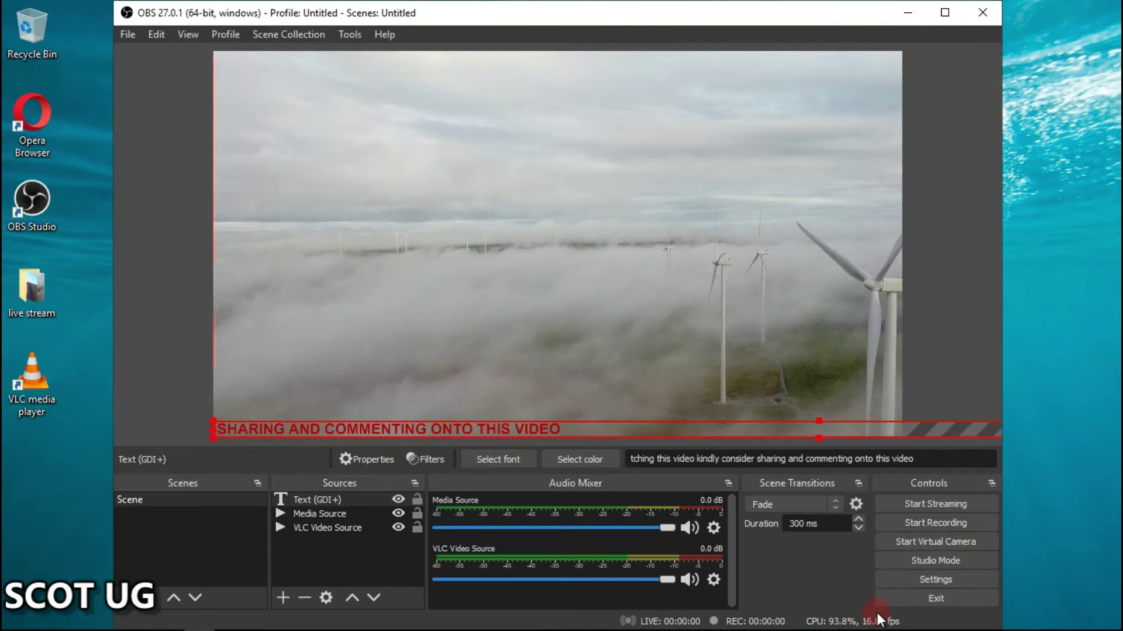
Reselect the text source, check the start of its text, then deselect it
click(185, 380)
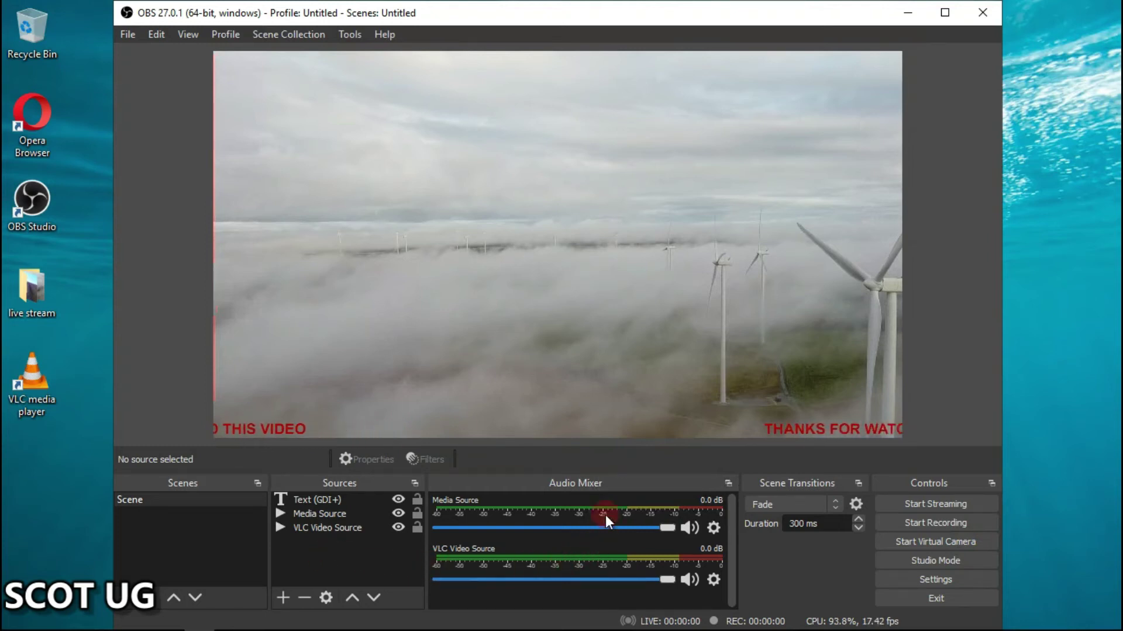
click(309, 503)
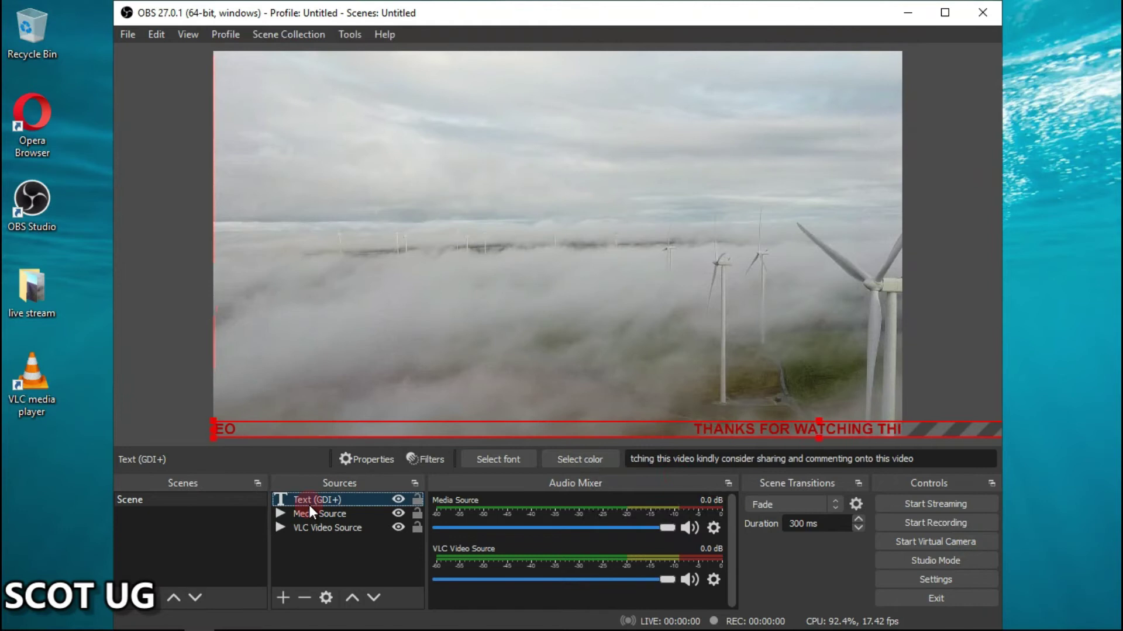
click(637, 461)
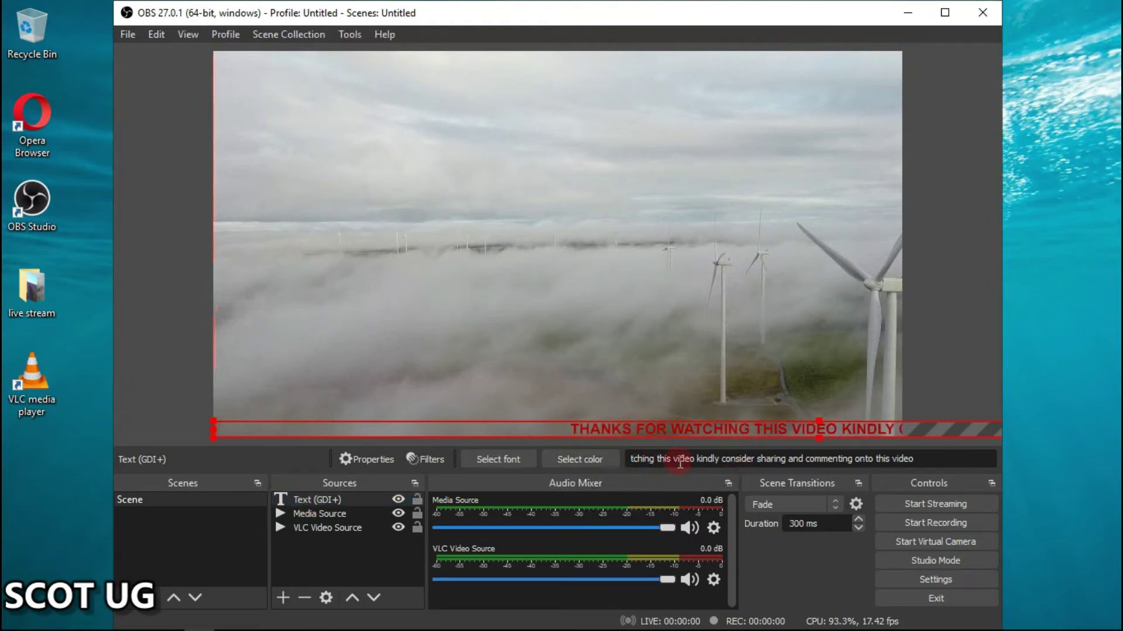
key(Left)
key(Left)
key(Left)
key(Left)
key(Left)
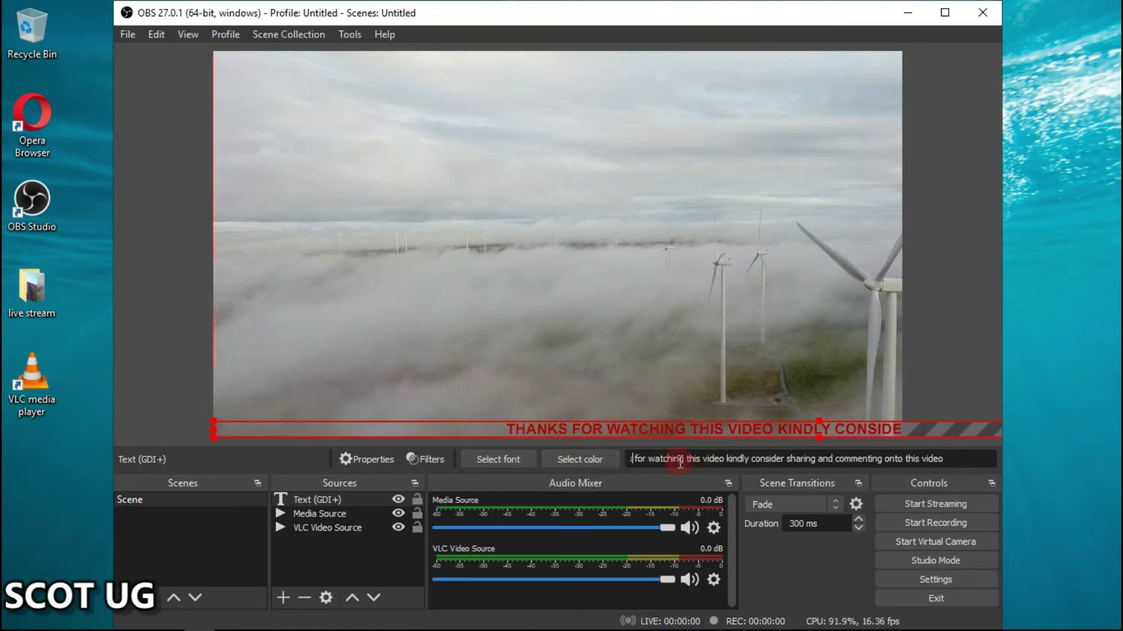
key(Left)
key(Left)
key(Left)
key(Left)
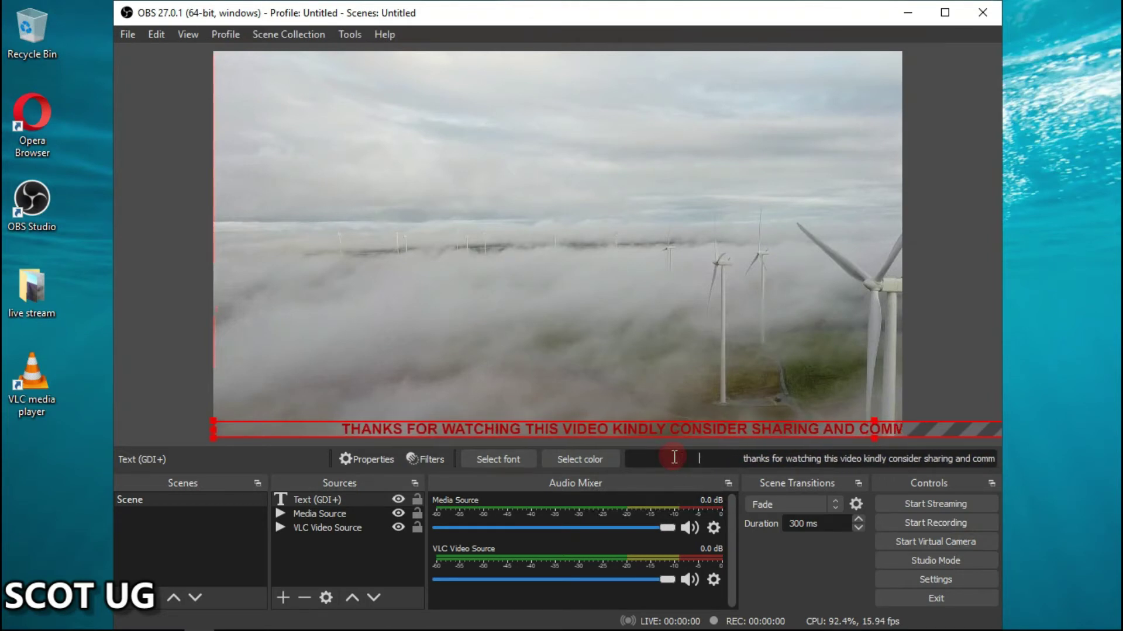
click(332, 562)
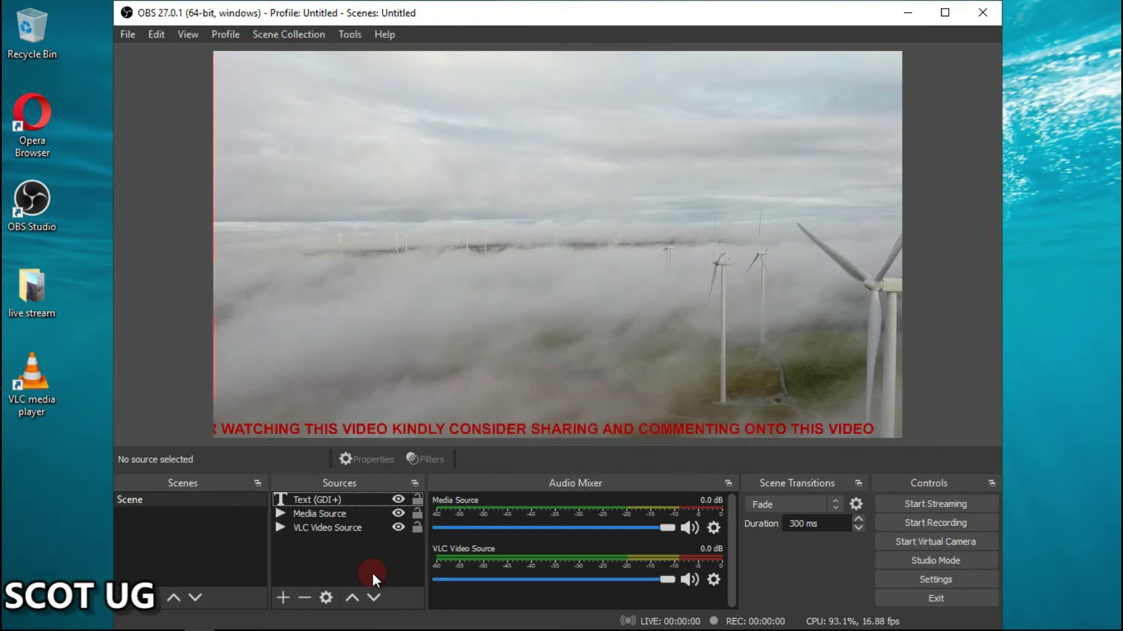
Create a new Color Source and set its height to 70
right_click(353, 546)
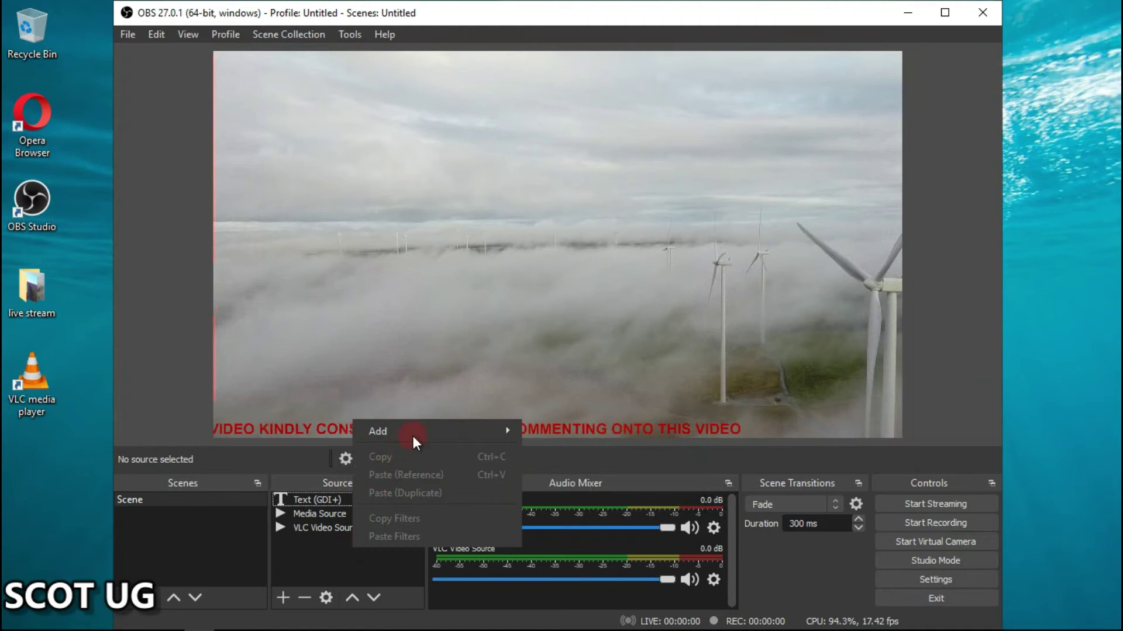
mouse_move(412, 432)
key(Escape)
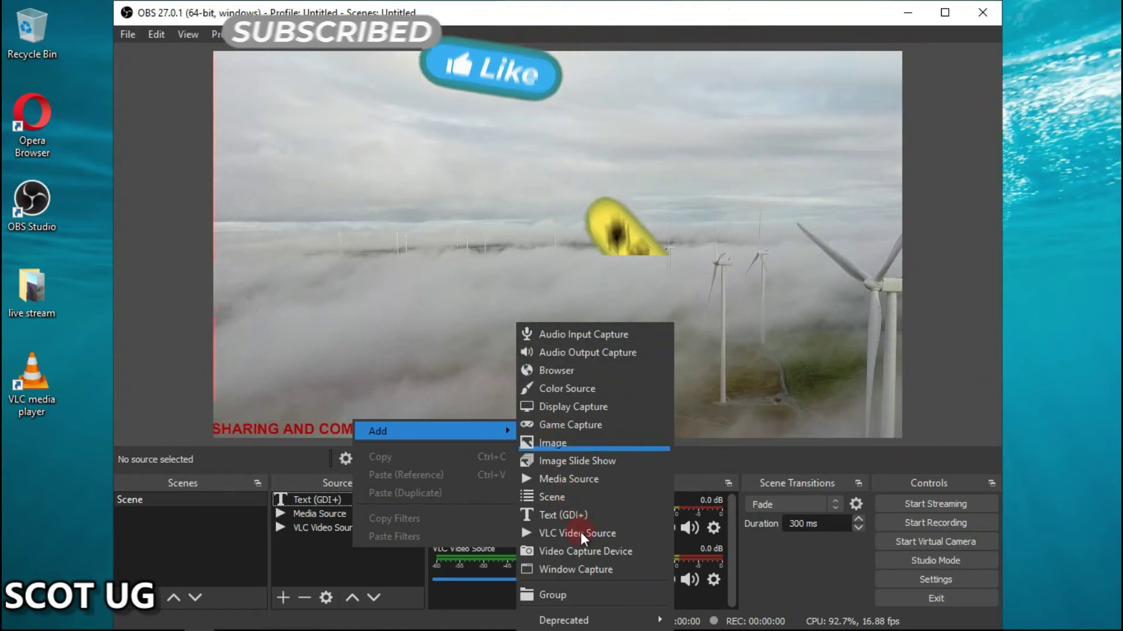
click(567, 390)
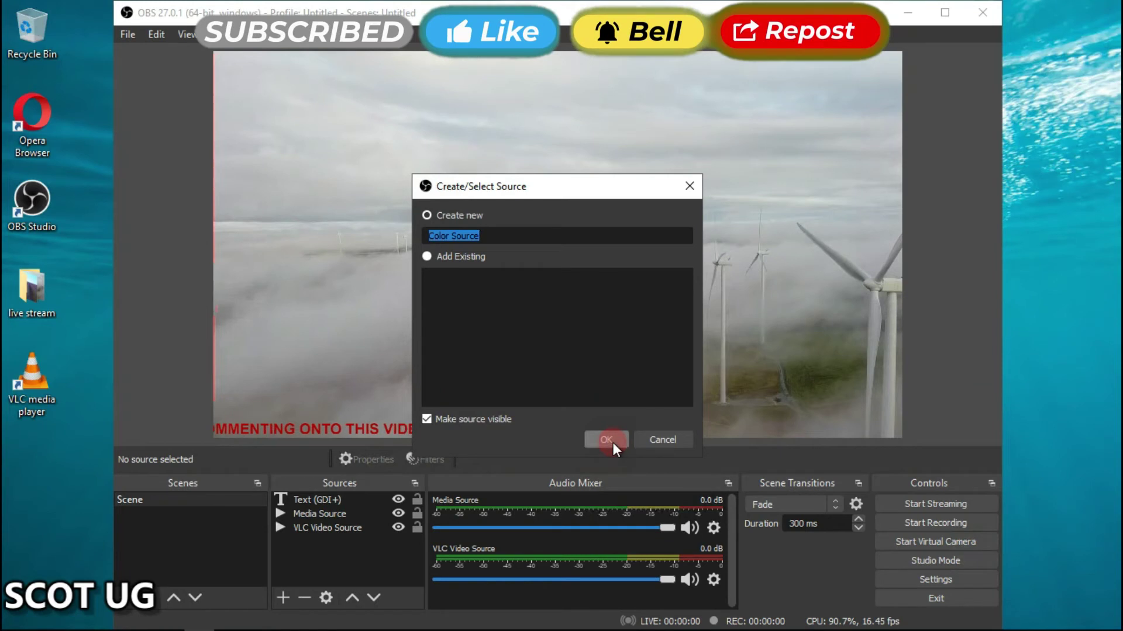
click(613, 443)
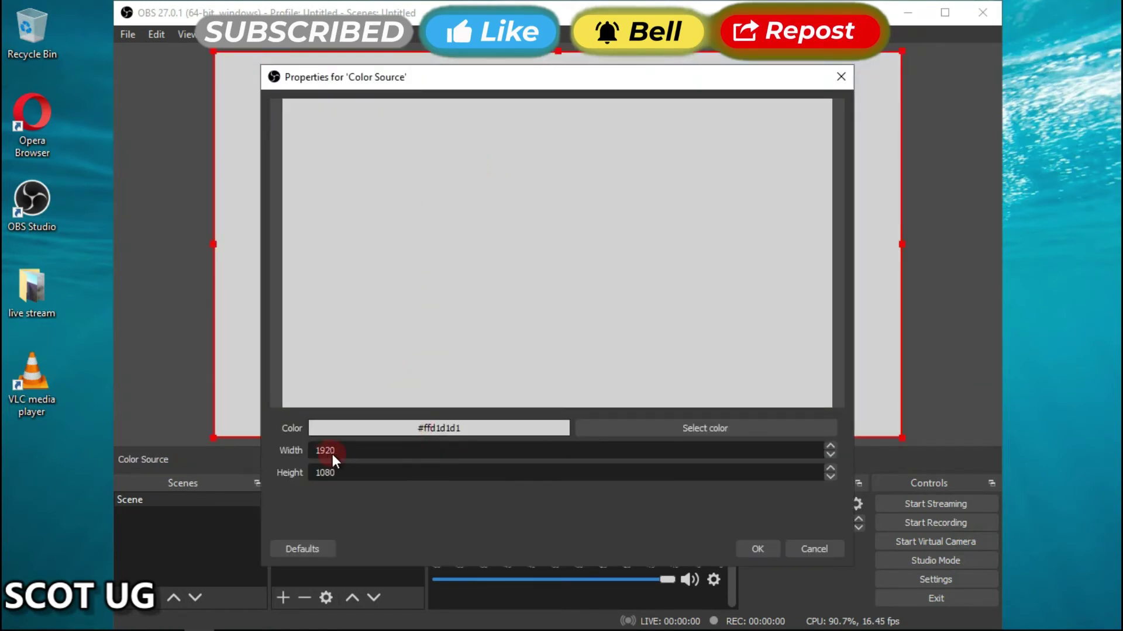
double_click(326, 473)
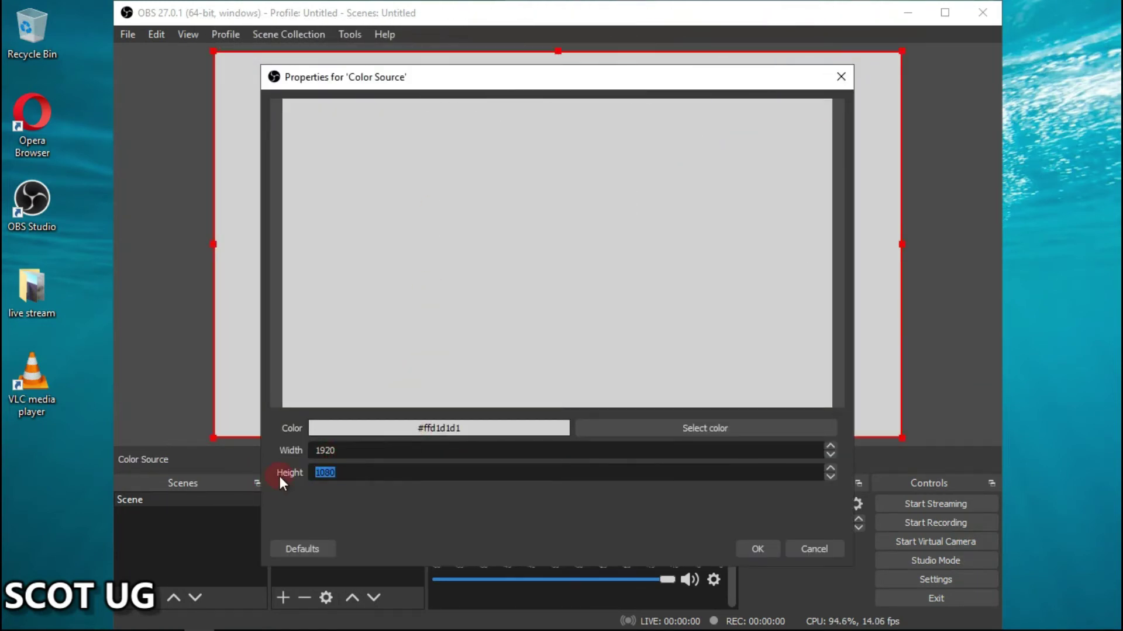
text(100)
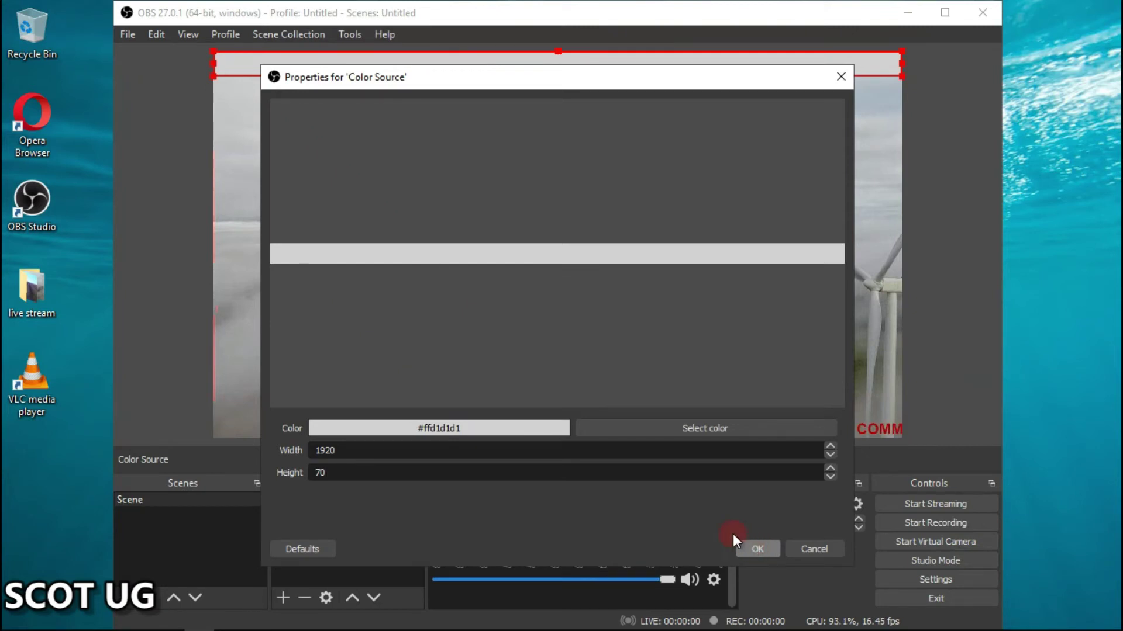
Make the colour source white and apply its properties
click(620, 426)
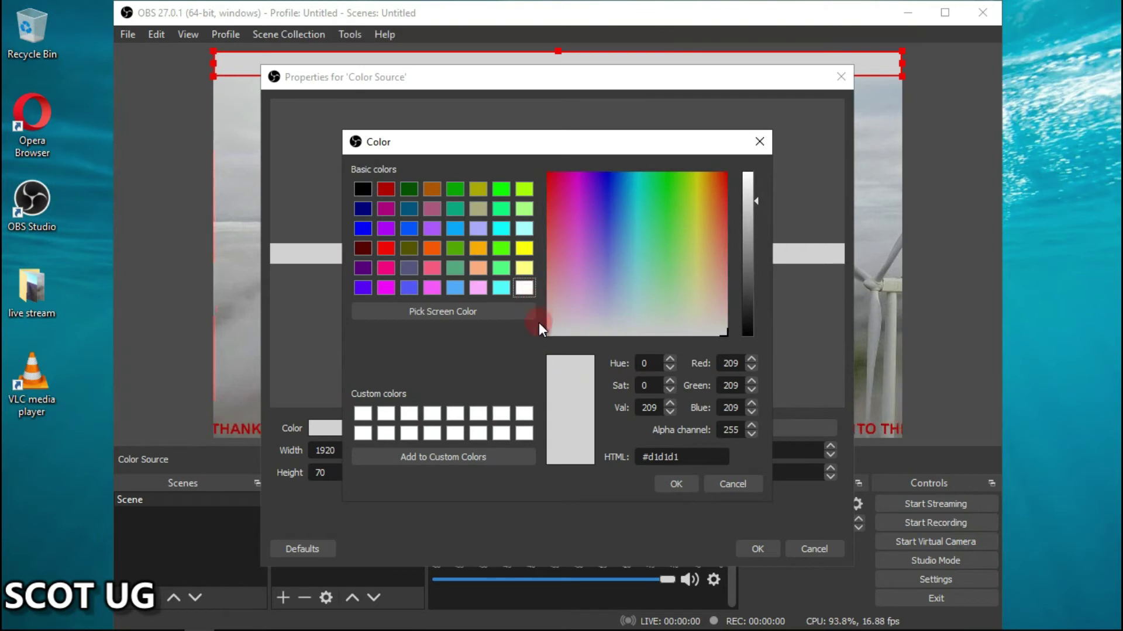
drag(560, 312, 559, 334)
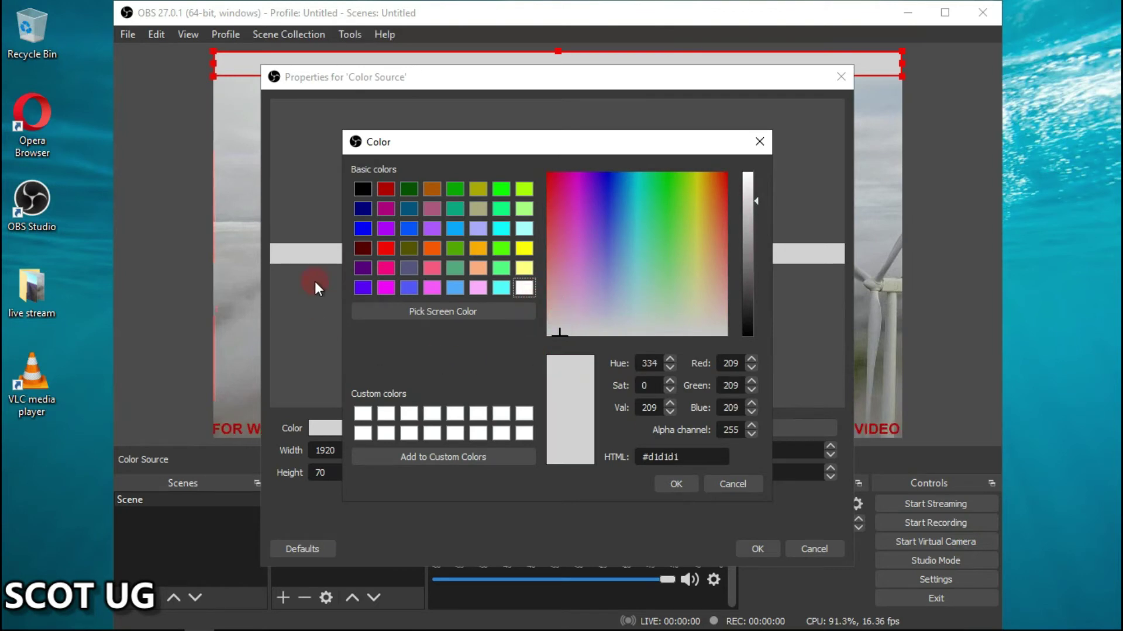
click(362, 410)
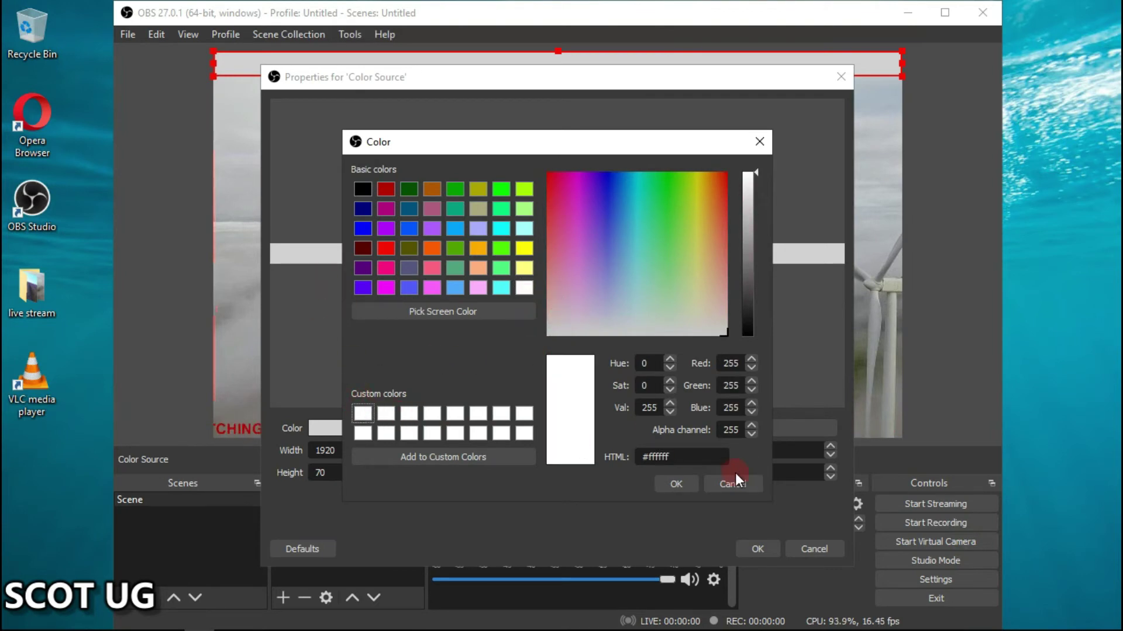
click(680, 483)
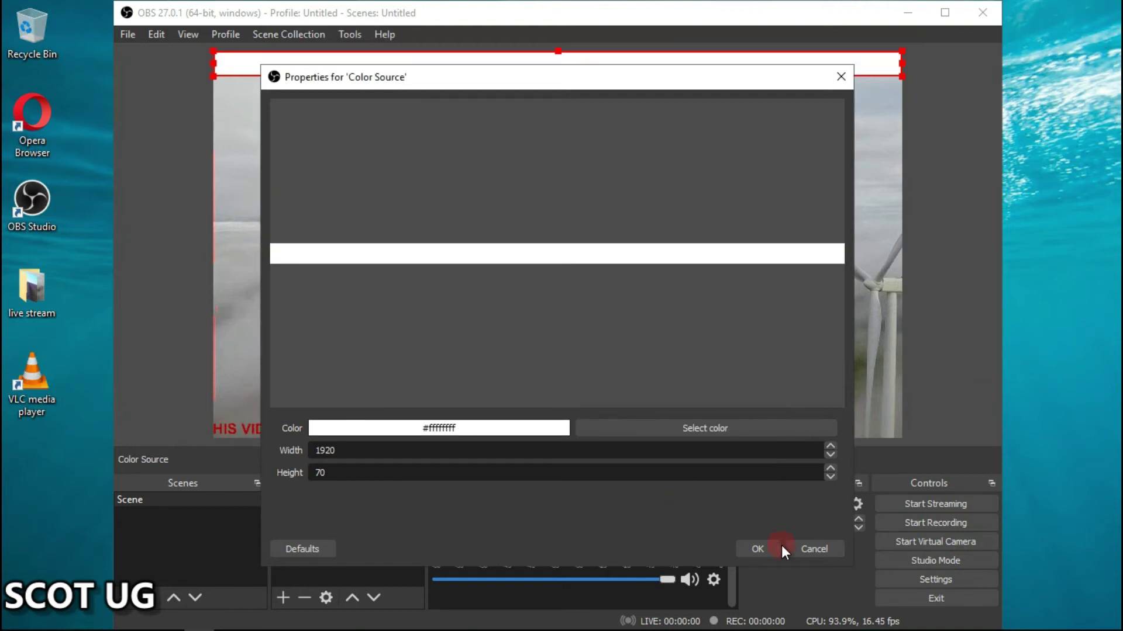
click(762, 552)
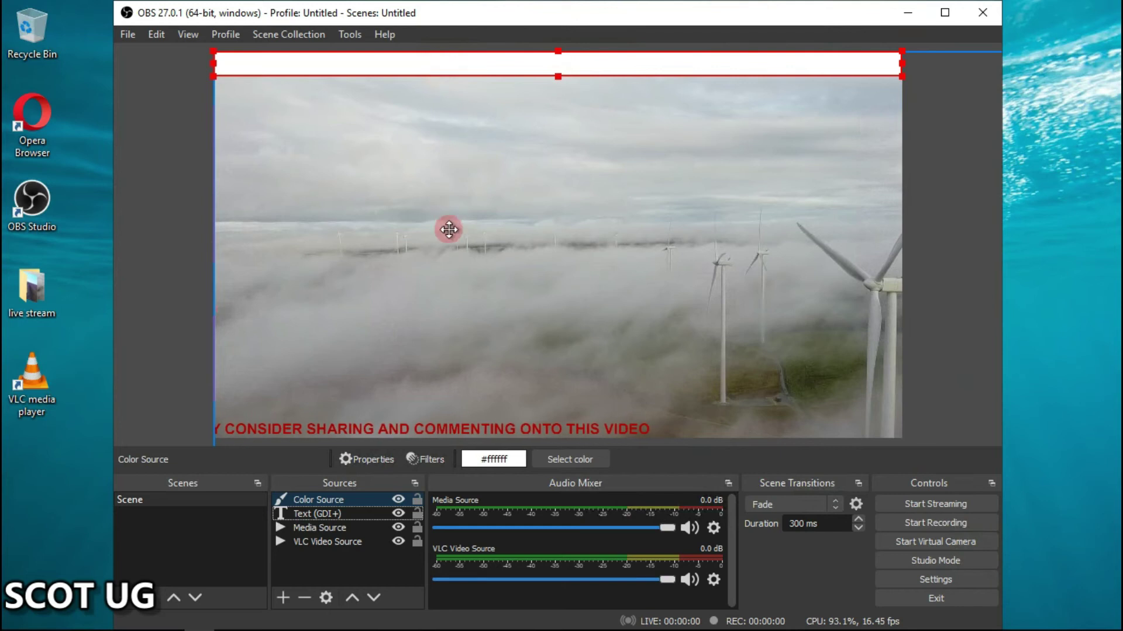
Drag the white colour bar down to snap at the video's bottom edge, then clear the selection
drag(448, 229, 432, 431)
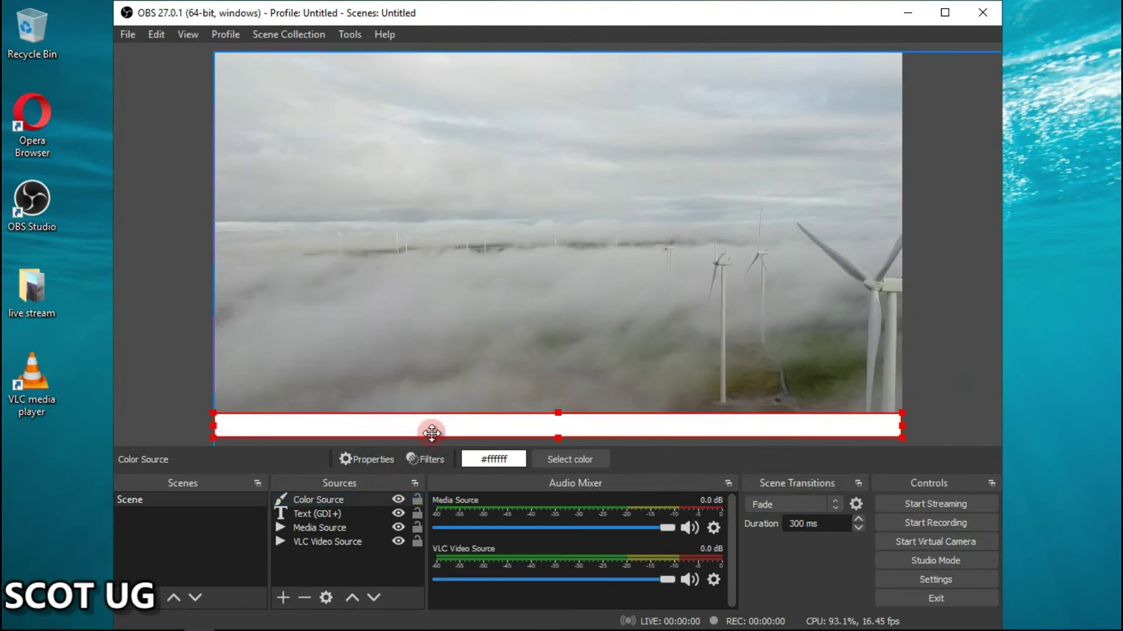
drag(432, 432, 438, 436)
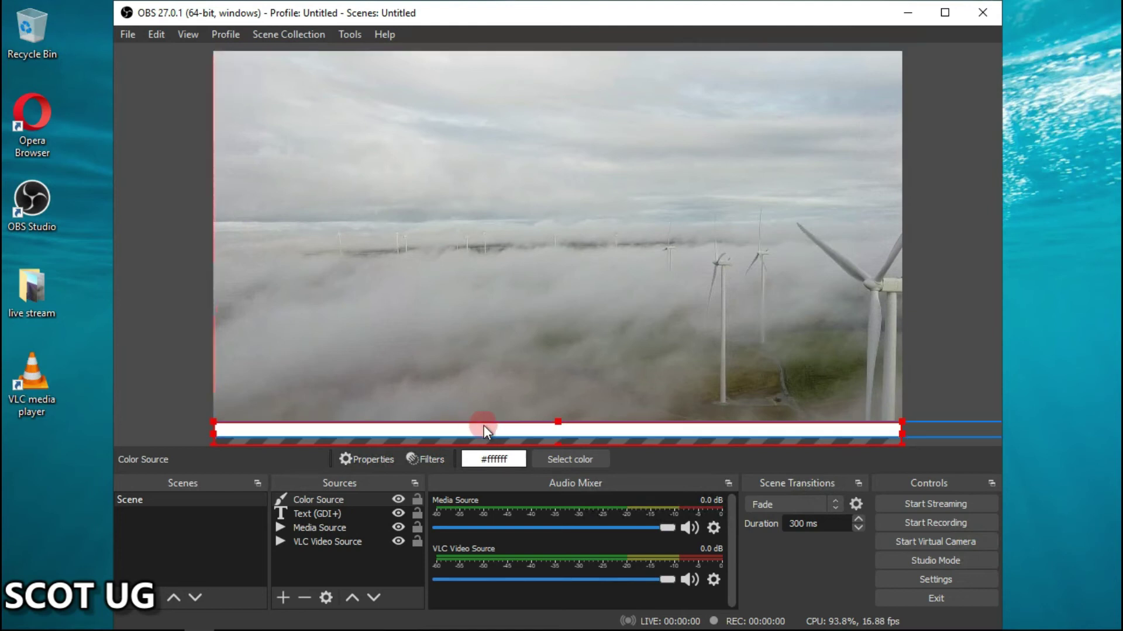
click(506, 430)
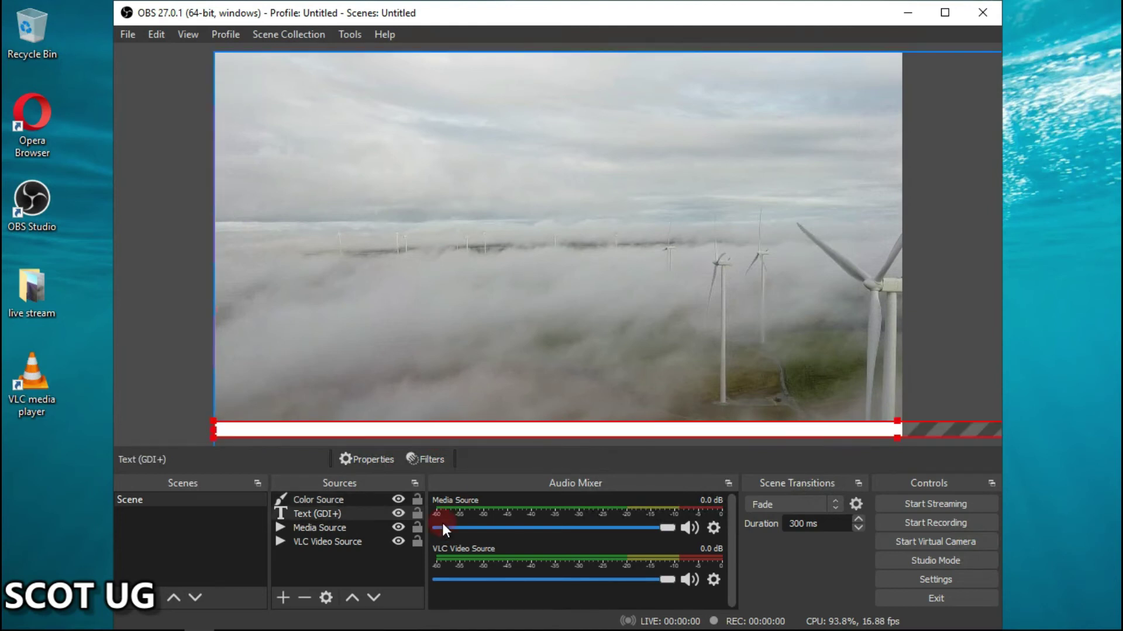
click(366, 563)
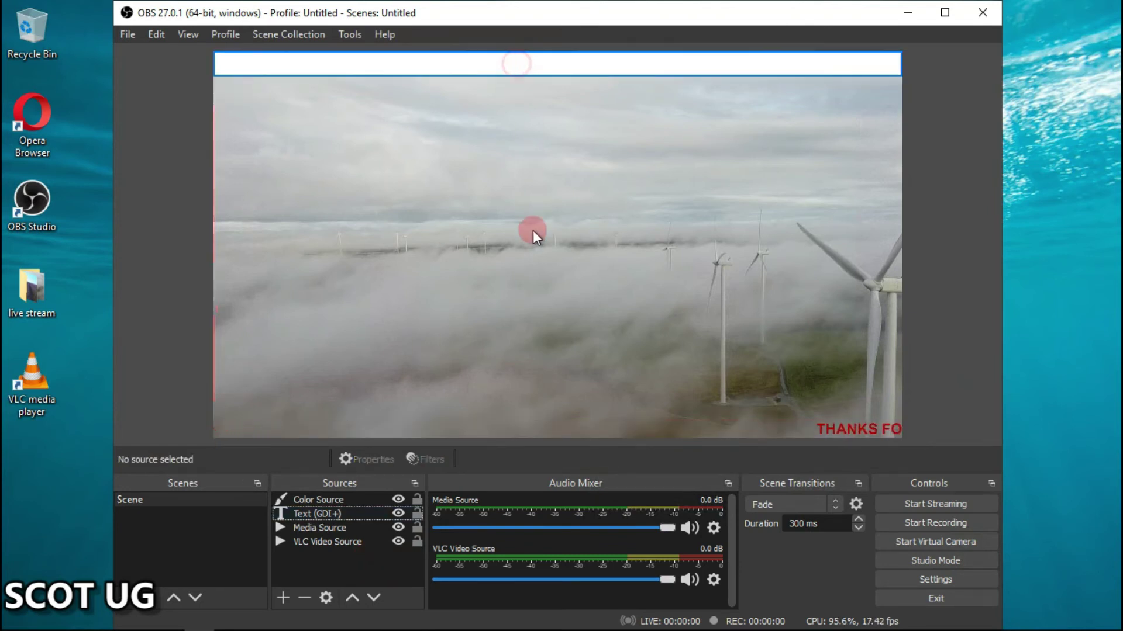
mouse_move(533, 230)
mouse_down()
mouse_move(509, 442)
mouse_move(511, 423)
mouse_up()
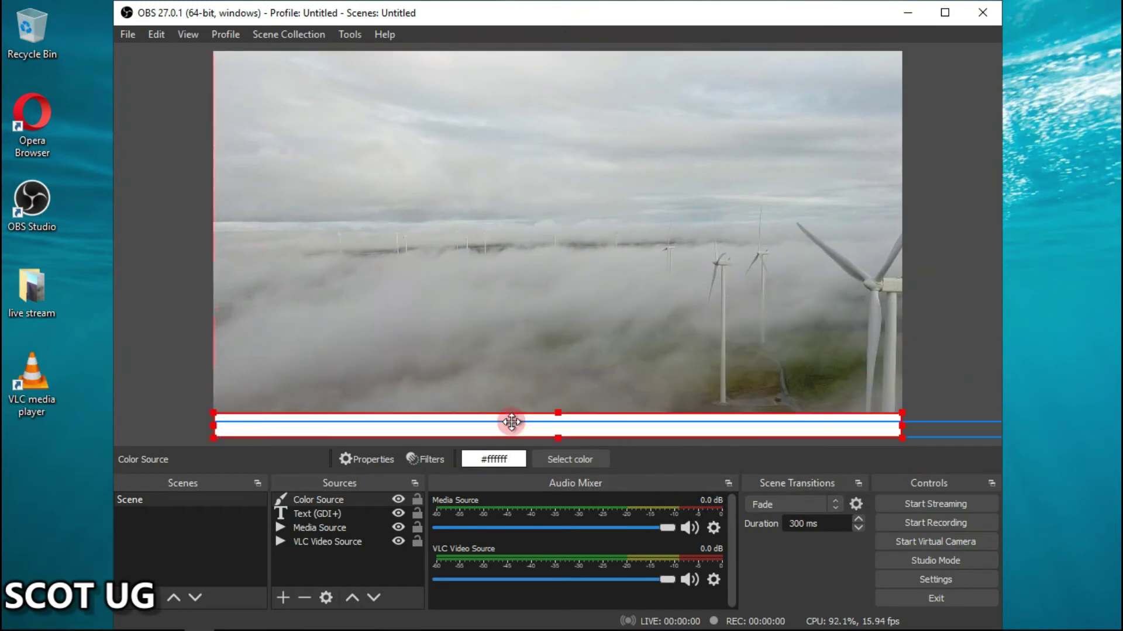
click(621, 356)
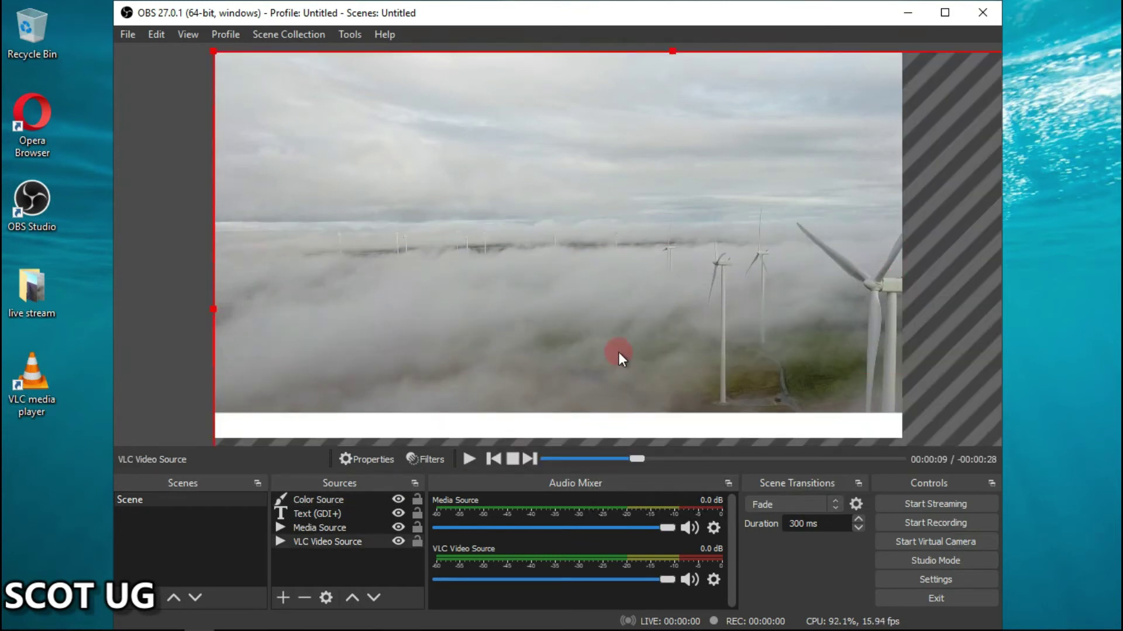
click(152, 381)
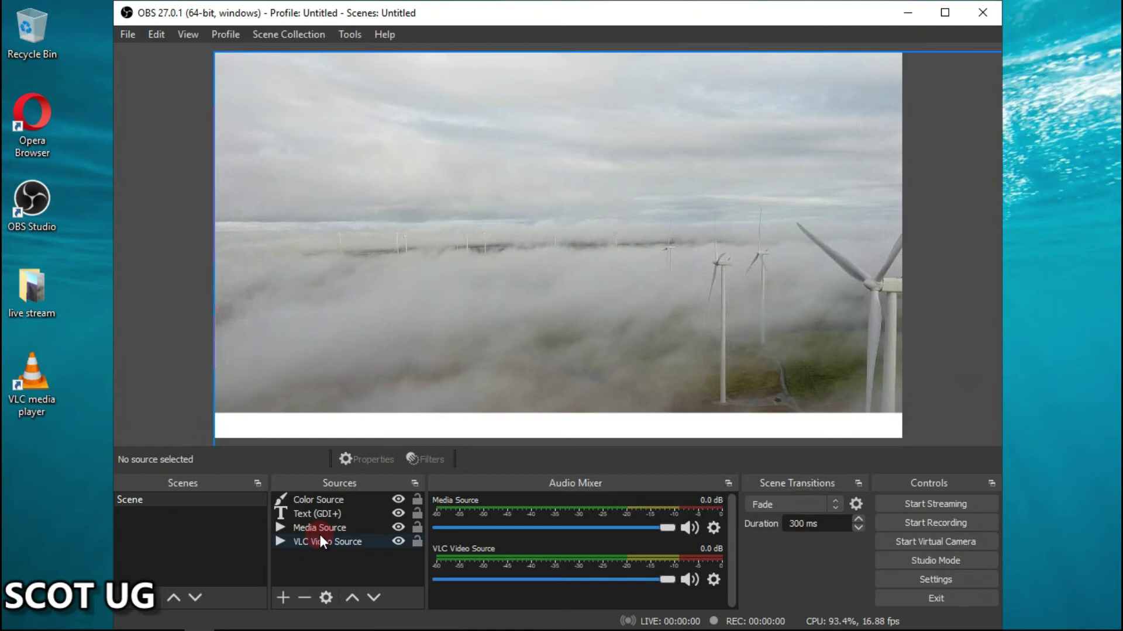
Move the Text (GDI+) source above the Color Source and nudge the ticker slightly right
click(308, 514)
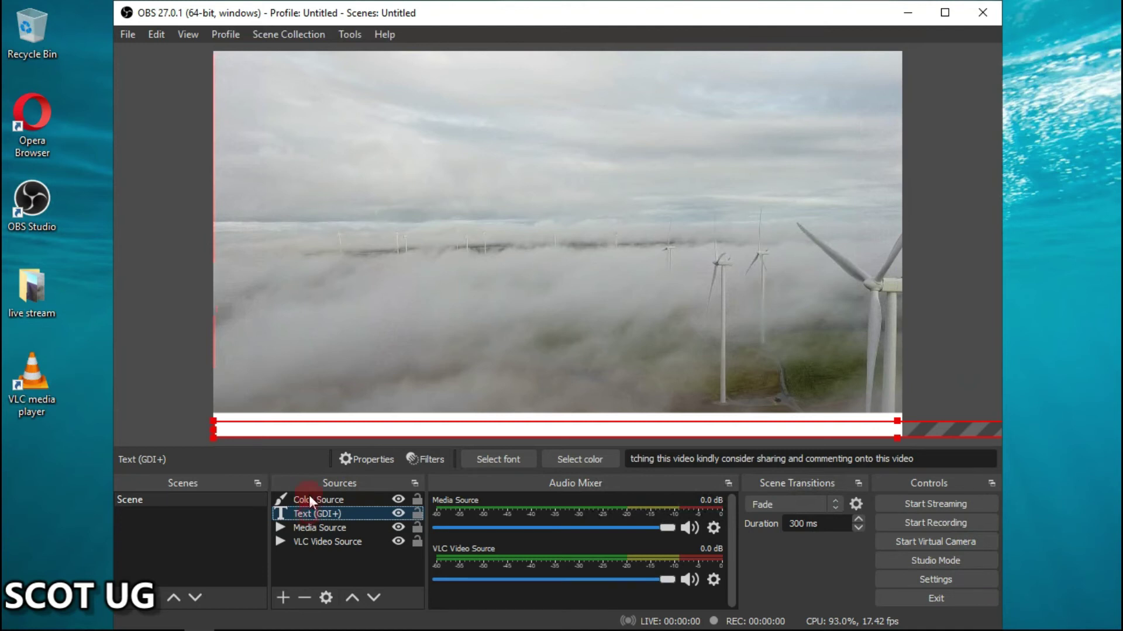
drag(309, 514, 309, 494)
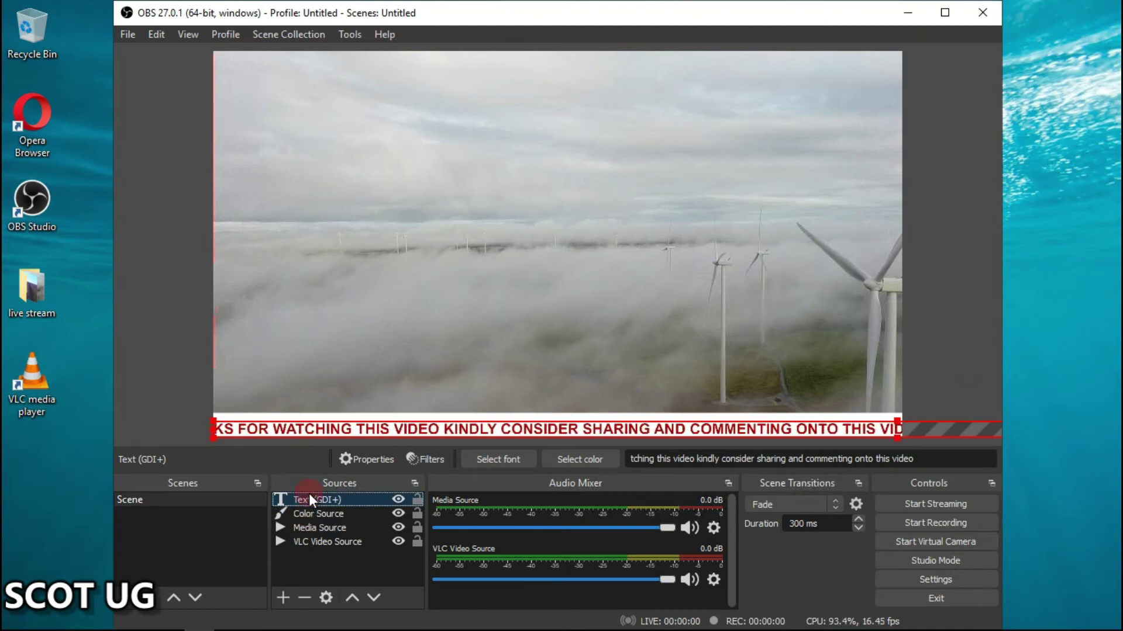
right_click(309, 496)
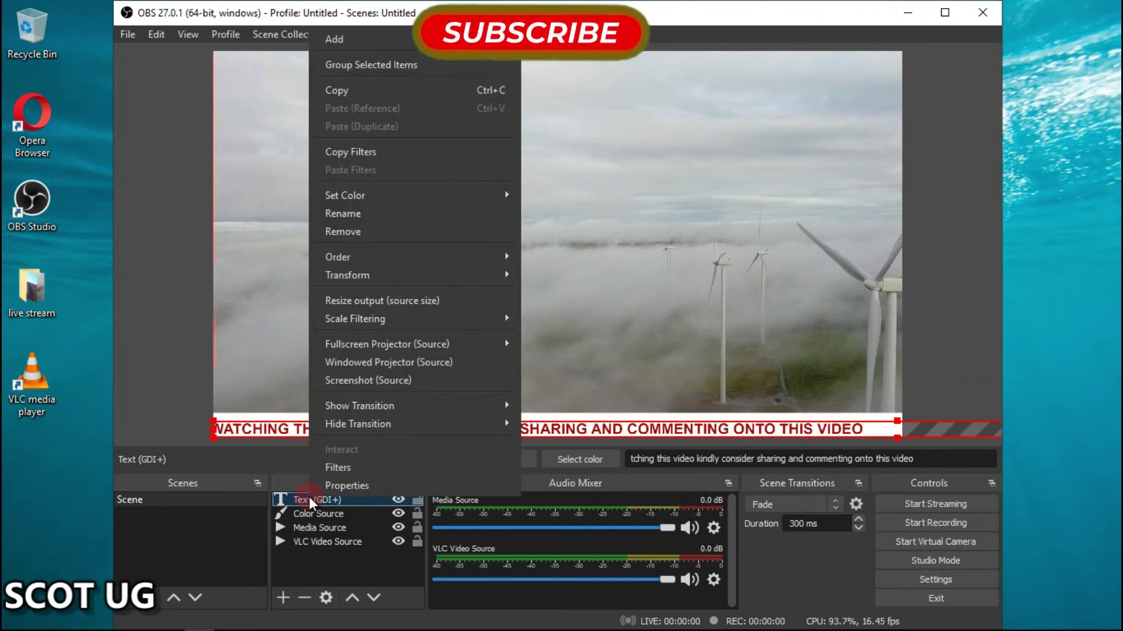
mouse_move(410, 257)
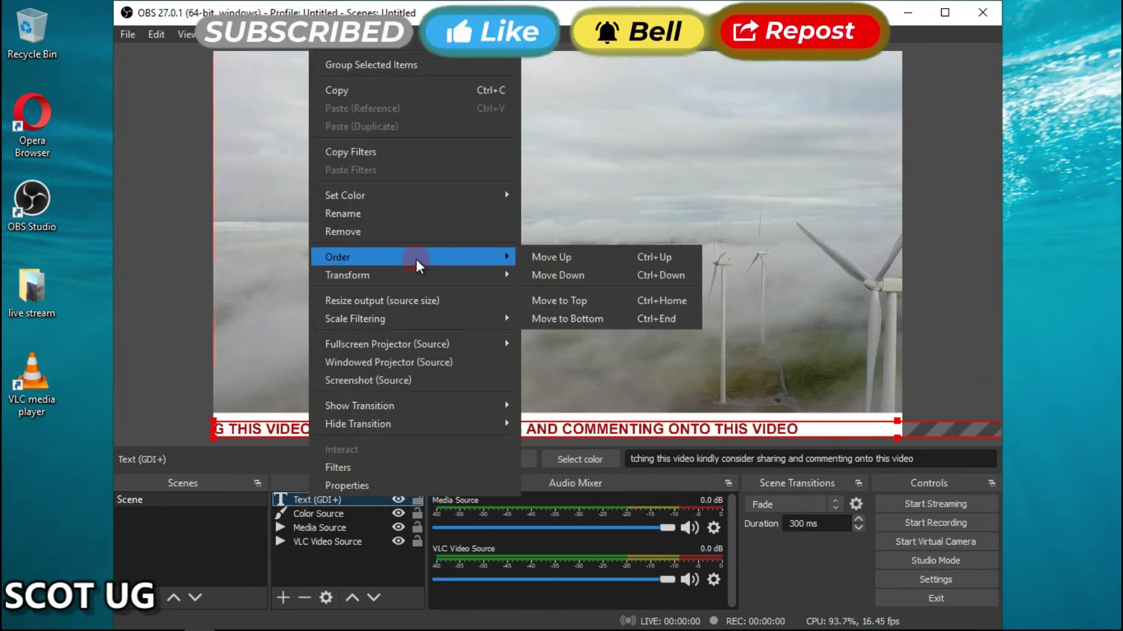
click(567, 256)
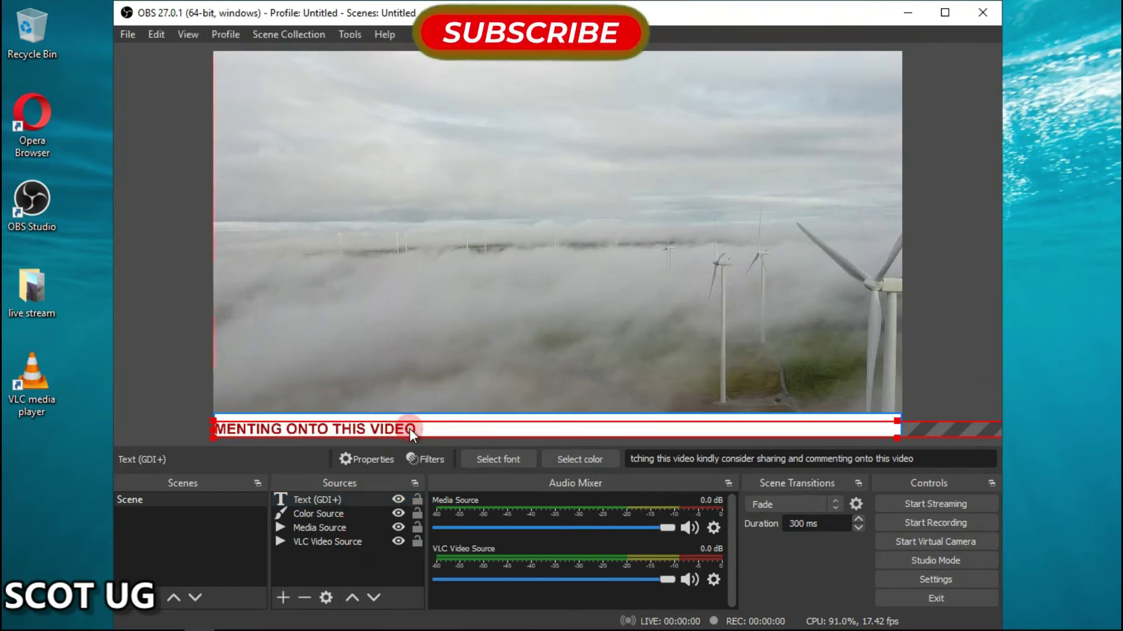
drag(410, 427, 428, 425)
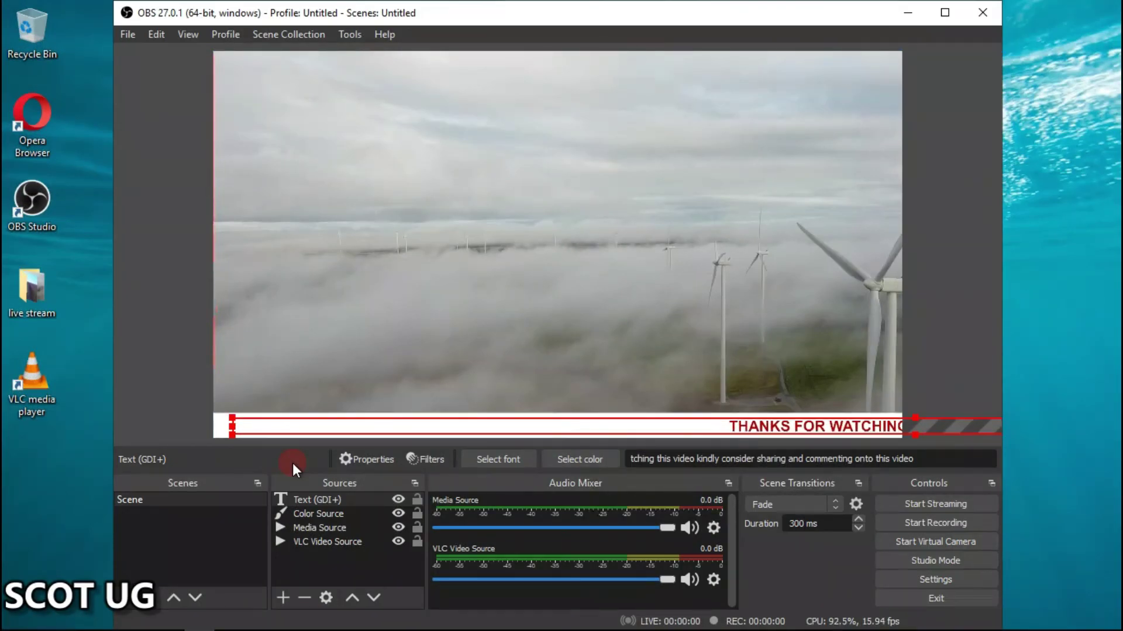
click(167, 400)
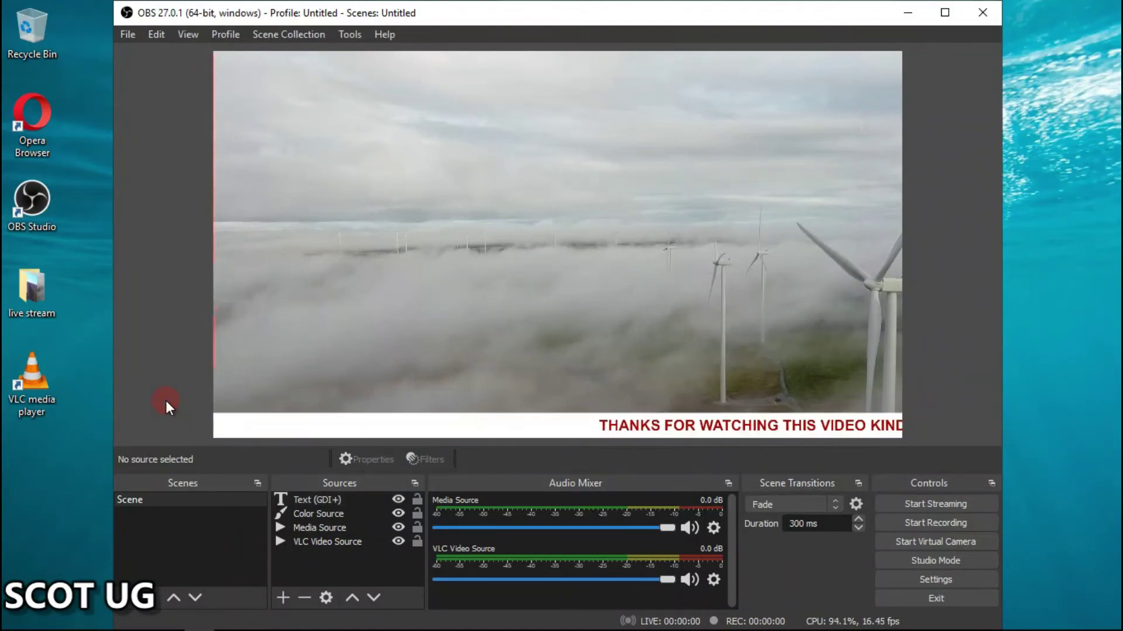